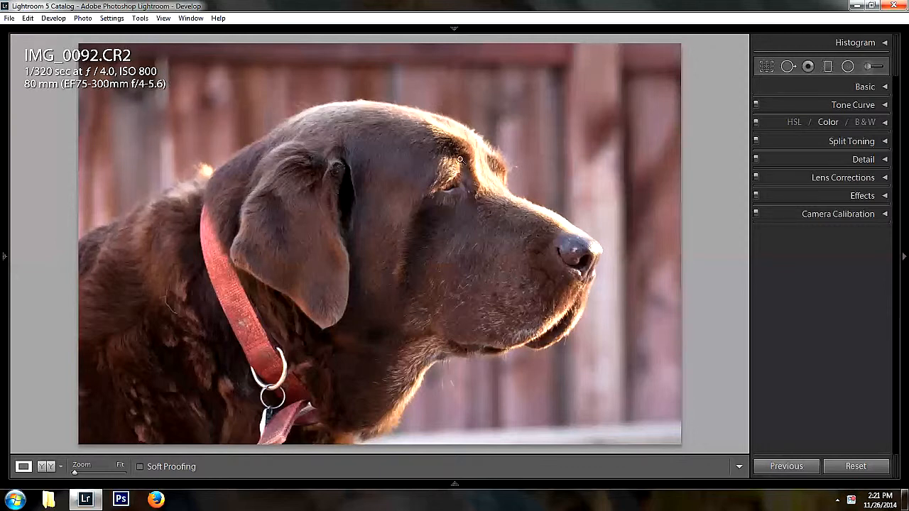
Enable profile corrections and chromatic aberration removal in the lens corrections, with Upright set to Off.
left_click(885, 89)
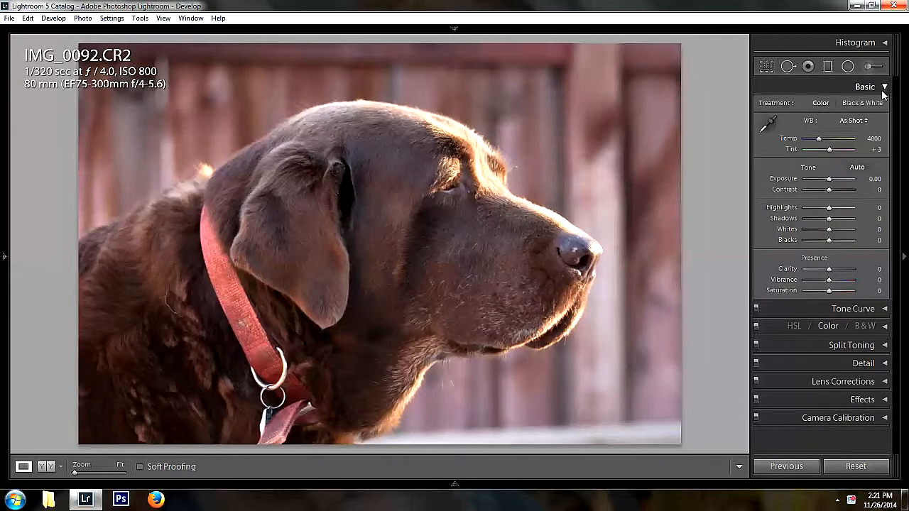
left_click(884, 88)
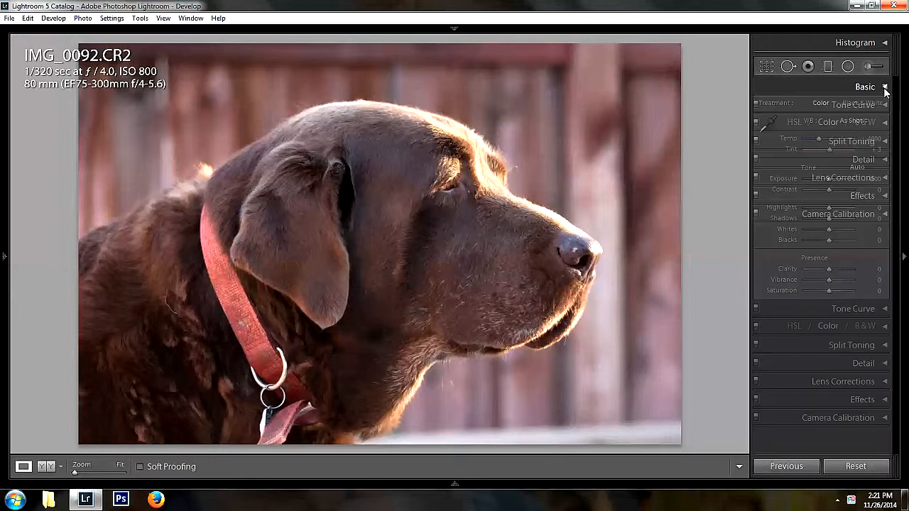
left_click(884, 178)
left_click(764, 222)
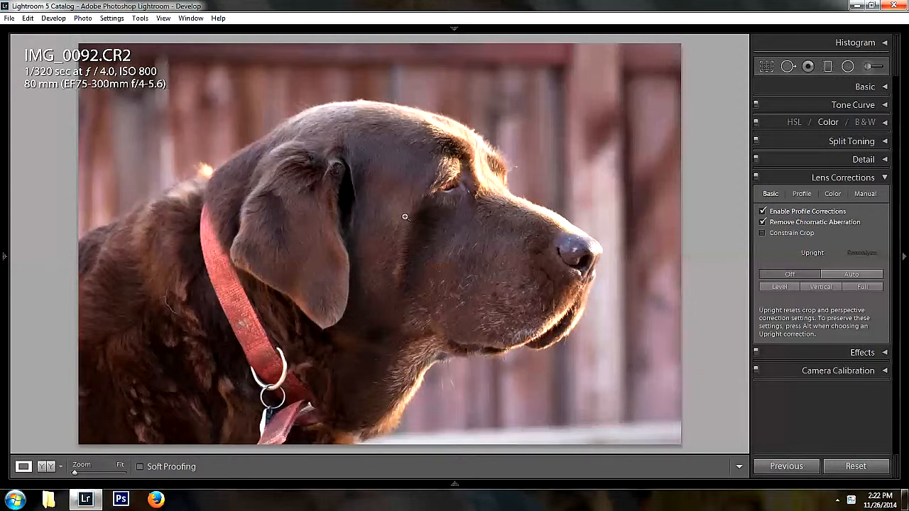
left_click(844, 275)
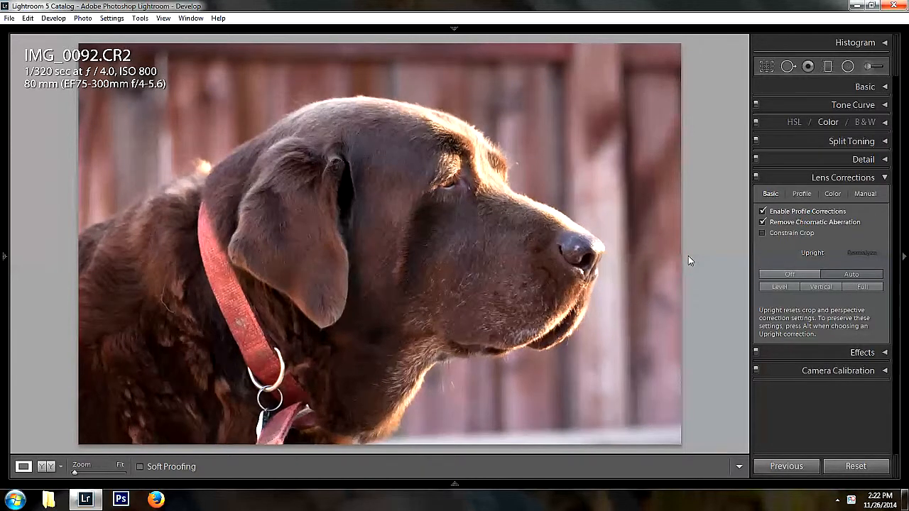
left_click(813, 274)
left_click(885, 179)
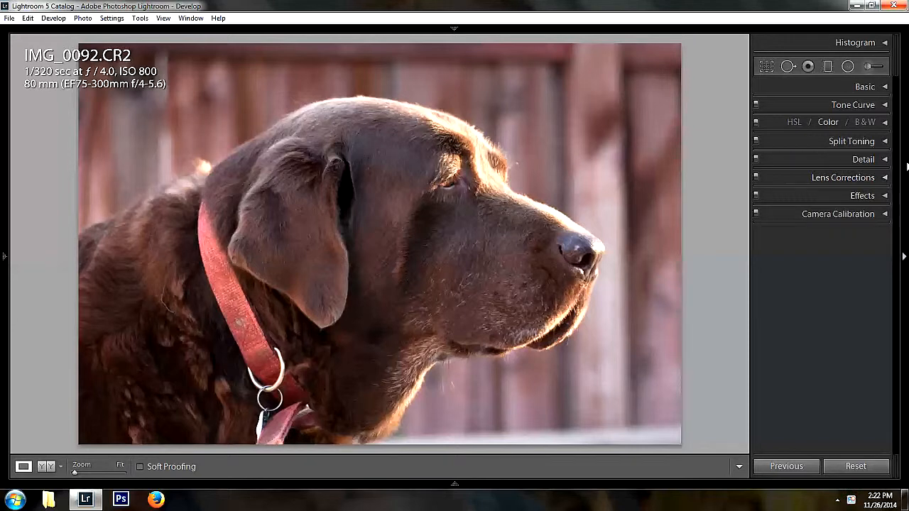
Set the photo's exposure to +0.50, highlights to -100 and shadows to +50.
left_click(876, 87)
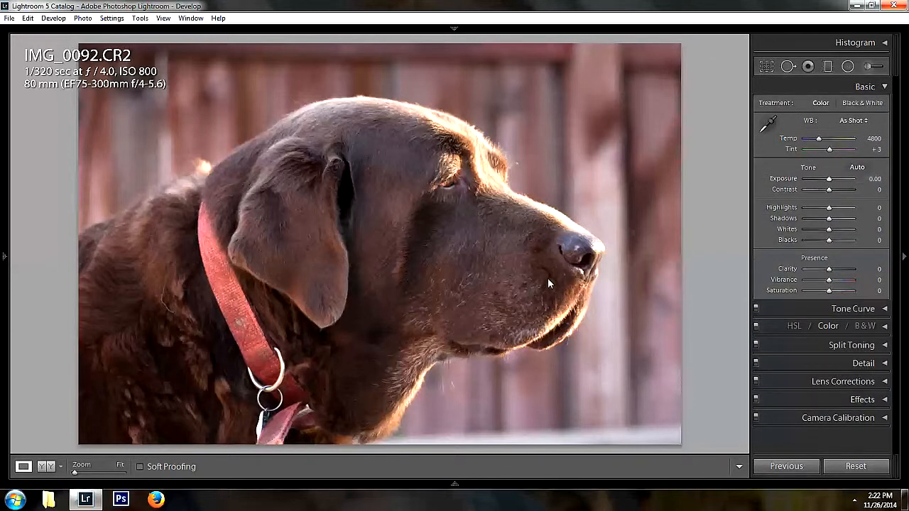
left_click_drag(830, 182, 832, 182)
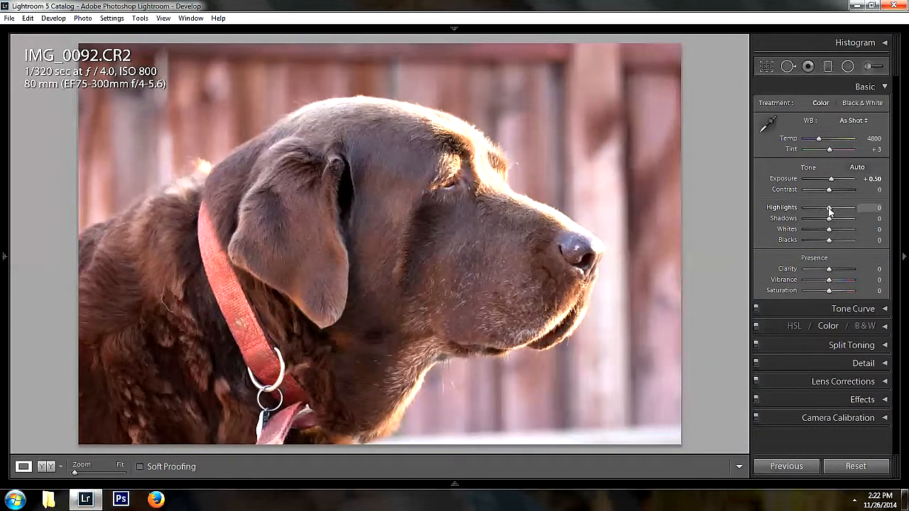
left_click_drag(829, 208, 776, 210)
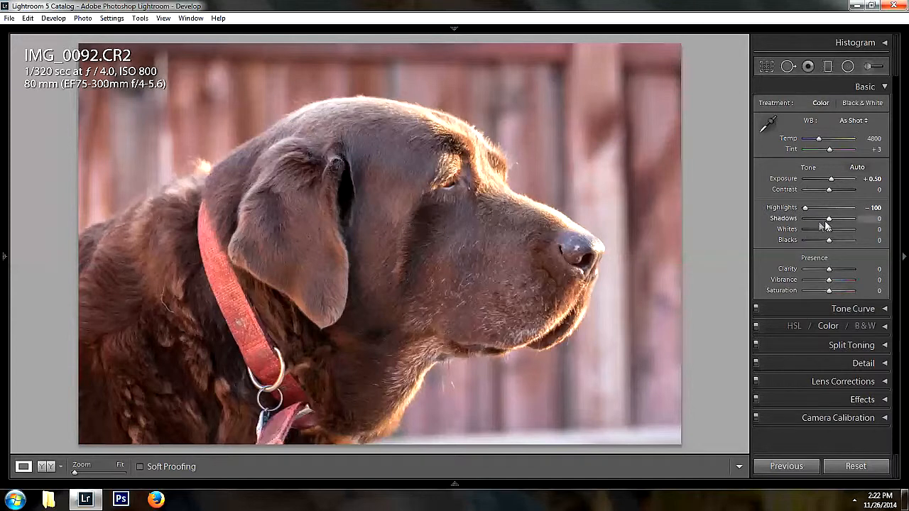
left_click_drag(829, 218, 832, 219)
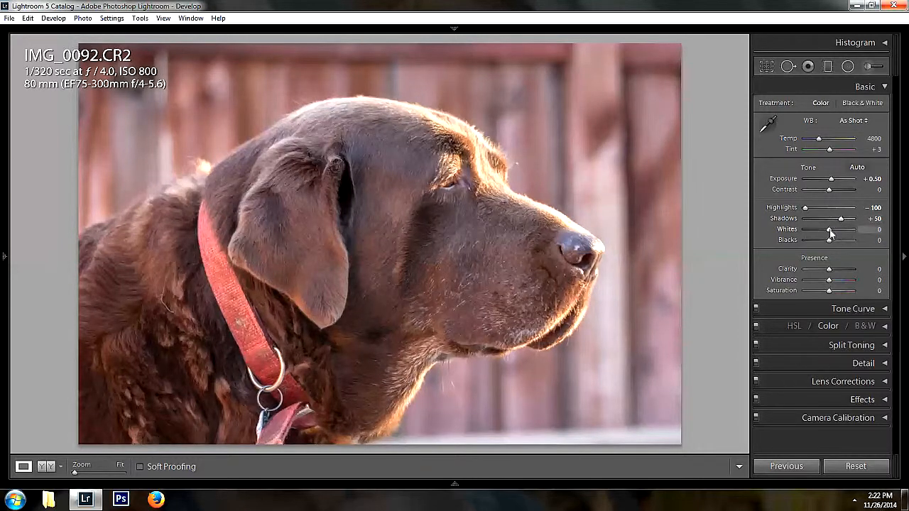
Set the whites to +2, using the clipping preview to judge the brightest areas.
key("alt")
left_click_drag(829, 229, 854, 230)
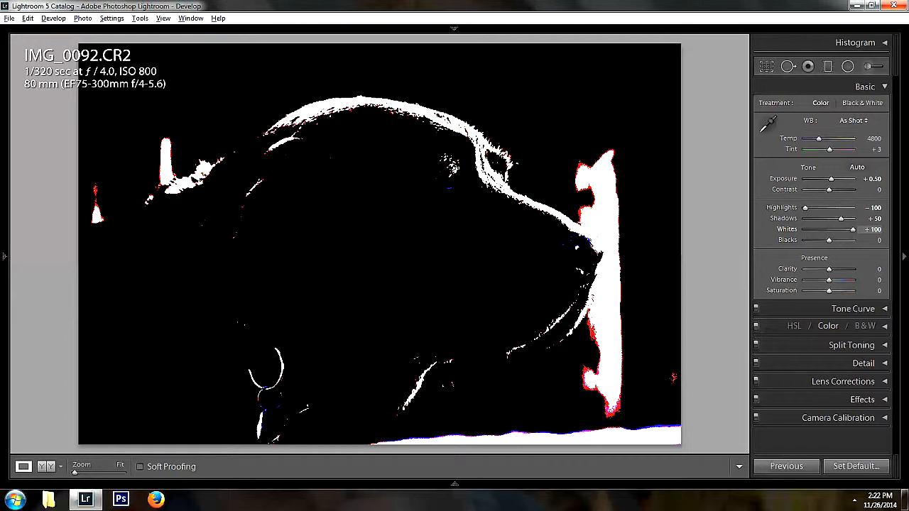
left_click_drag(854, 229, 854, 229)
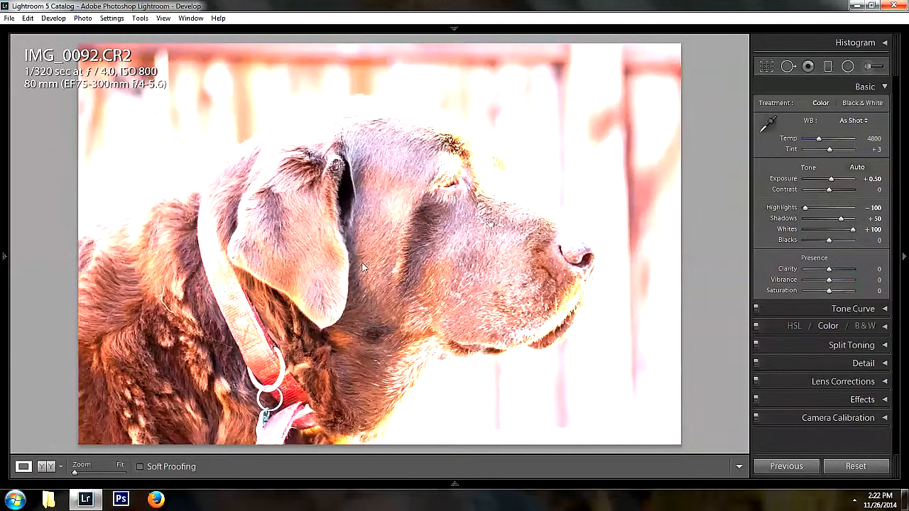
key("alt")
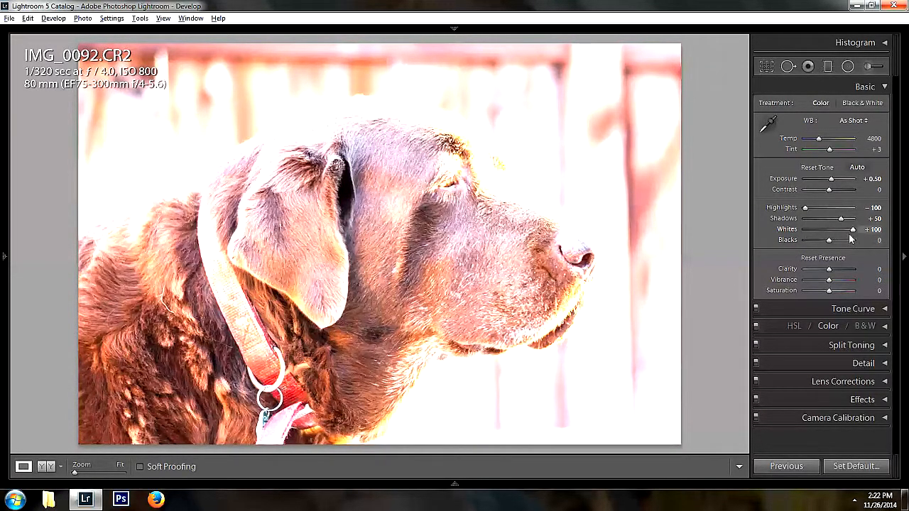
left_click_drag(853, 233, 832, 233)
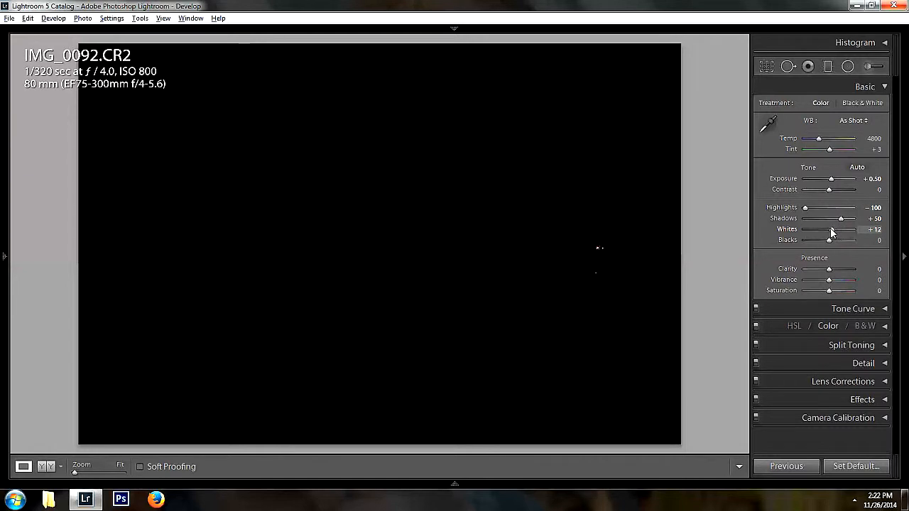
left_click_drag(830, 229, 828, 229)
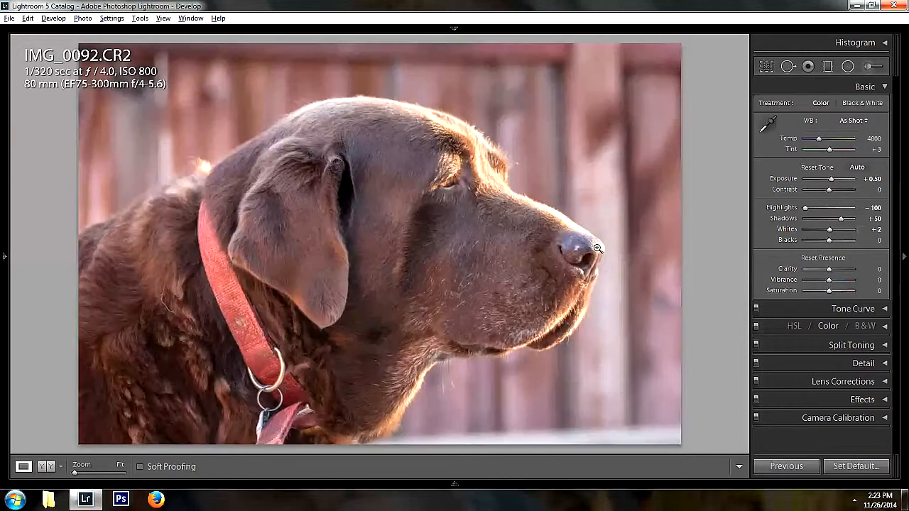
Set the blacks to -12, using the clipping preview to judge the darkest areas.
left_click_drag(827, 243, 803, 247)
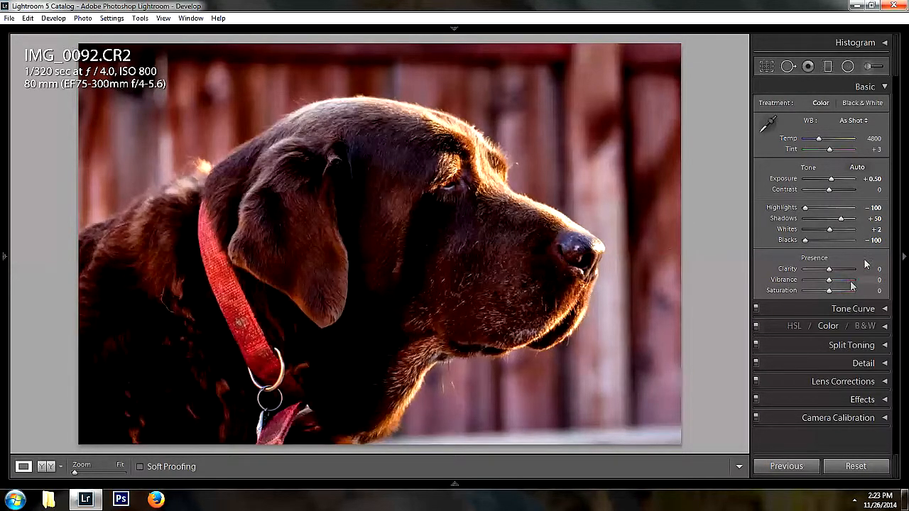
left_click(804, 241, "alt")
left_click_drag(804, 241, 823, 240)
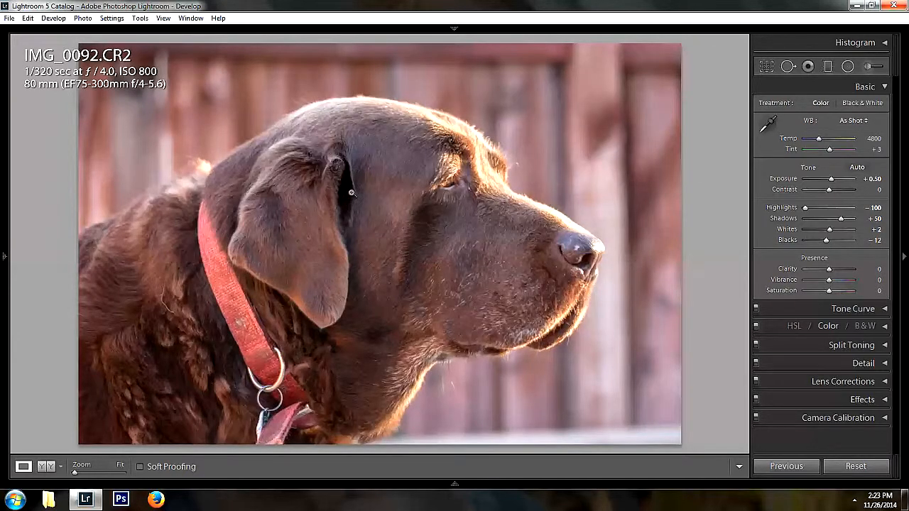
Set the clarity to +20, vibrance to -10 and saturation to +20.
left_click(879, 269)
left_click(879, 280)
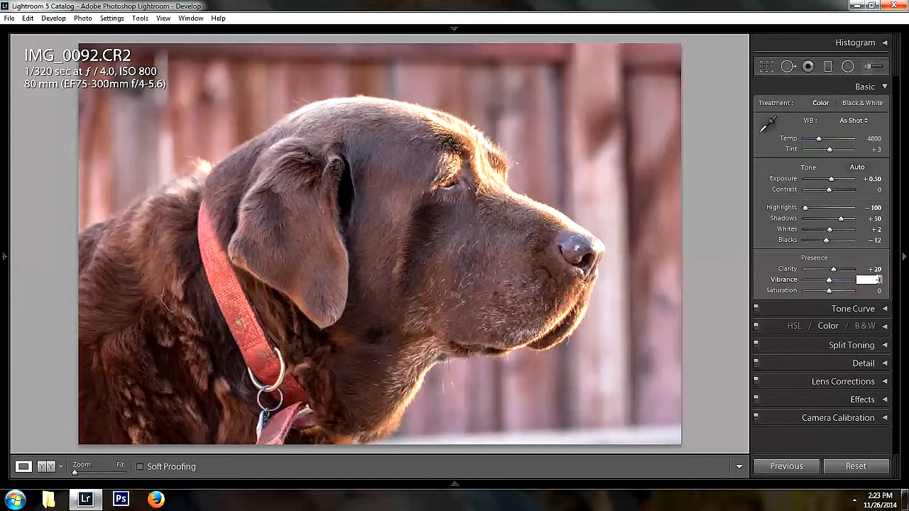
left_click(879, 290)
type("20")
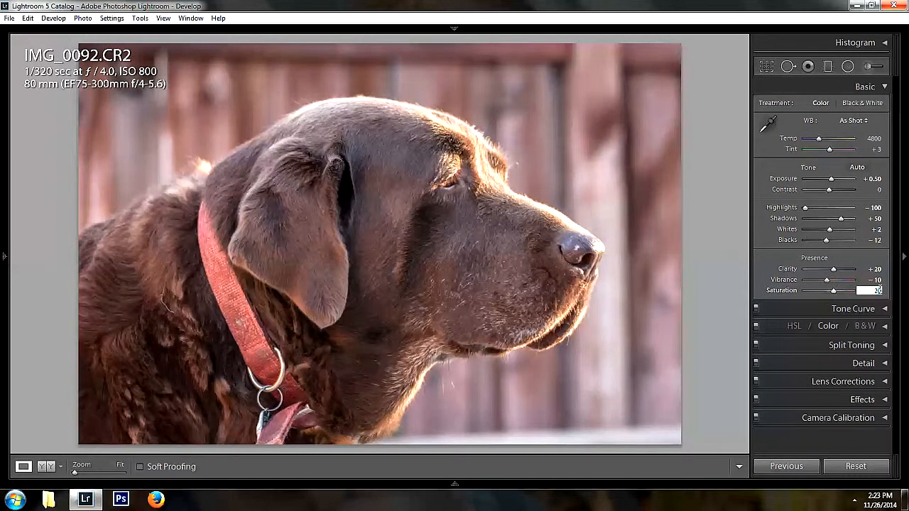
key("Return")
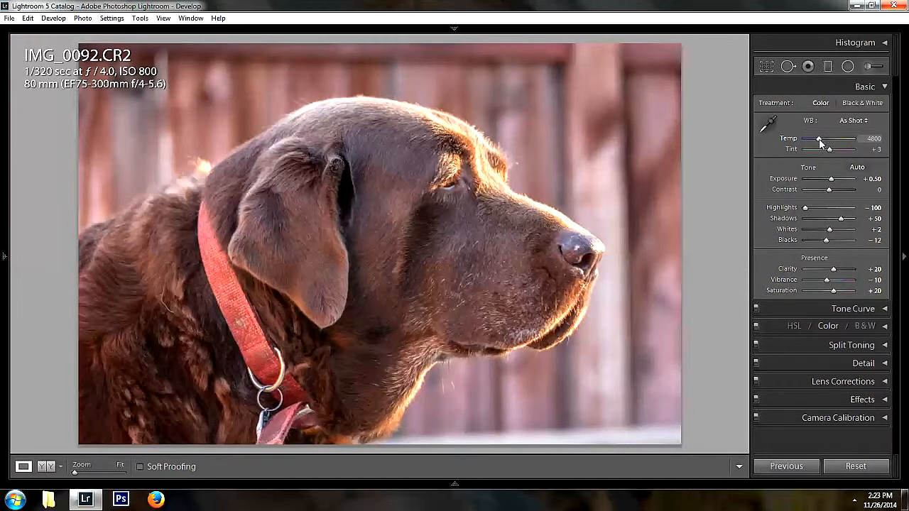
Try a warmer white balance with a temperature of 5550 and a shifted tint, and reset both values.
left_click_drag(819, 142, 821, 143)
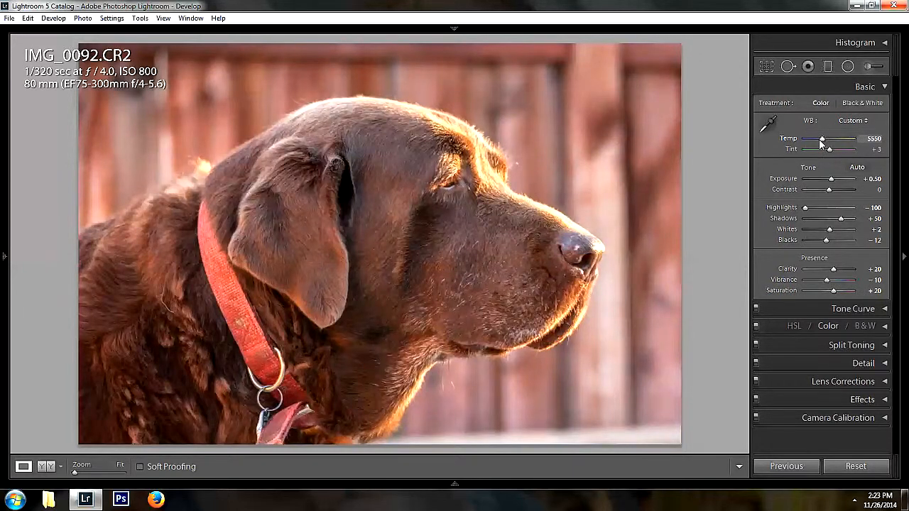
left_click_drag(832, 149, 829, 149)
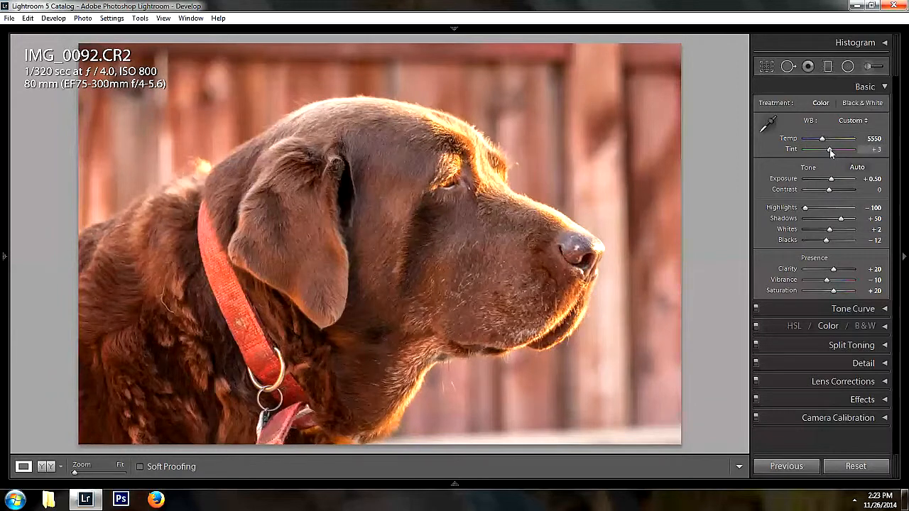
key("Down")
key("Down")
key("Down")
key("Down")
key("Down")
double_click(829, 149)
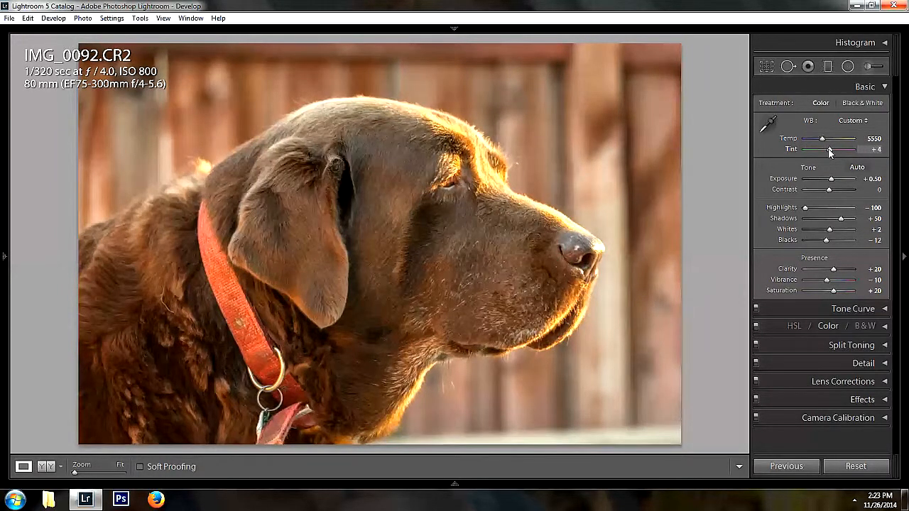
double_click(821, 138)
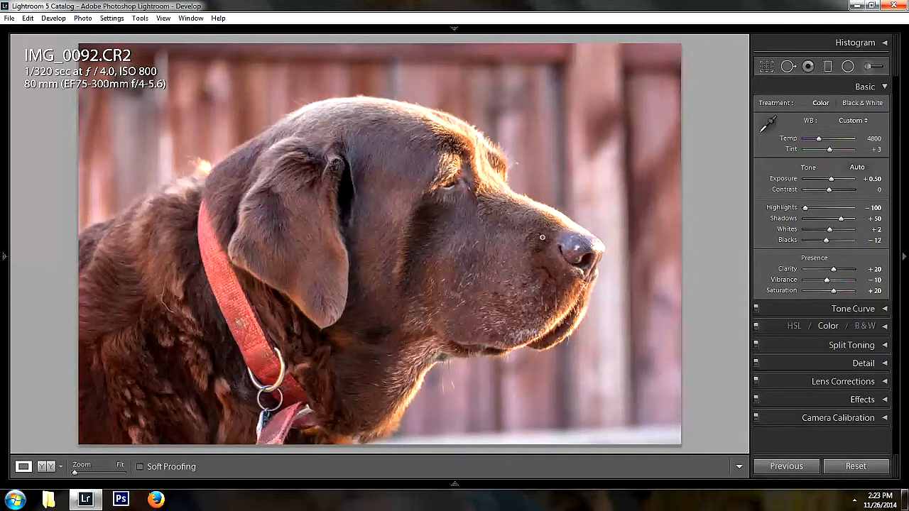
Set the sharpening amount to 60 and radius to 1.4, with the detail preview zoomed in on the collar ring.
left_click(884, 87)
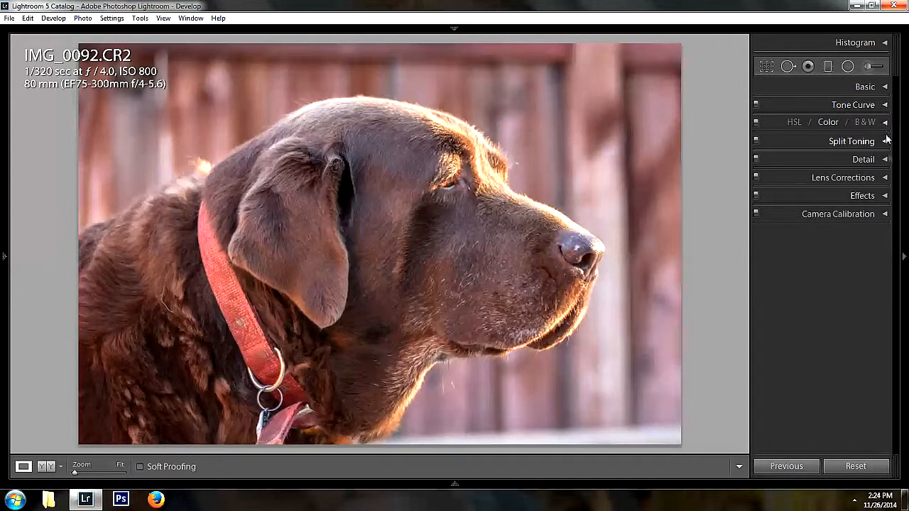
left_click(885, 160)
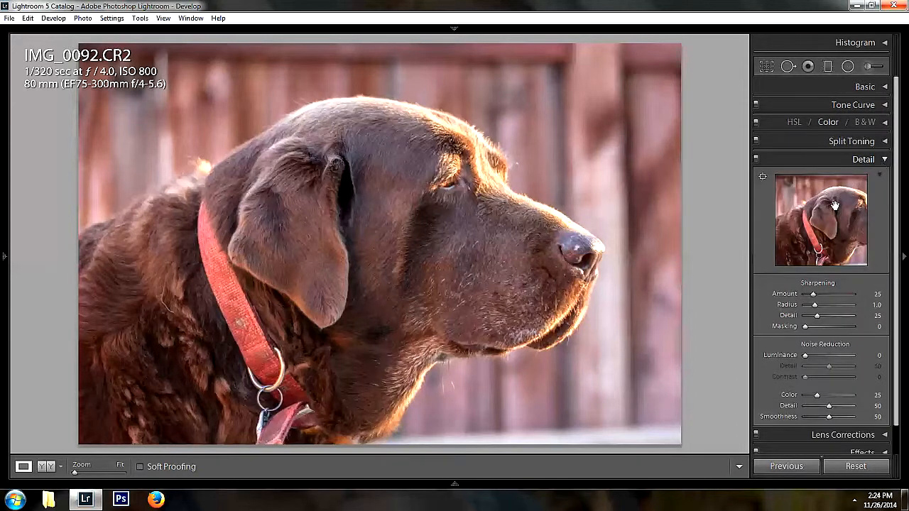
left_click_drag(794, 233, 906, 225)
left_click_drag(820, 235, 847, 254)
left_click(822, 254)
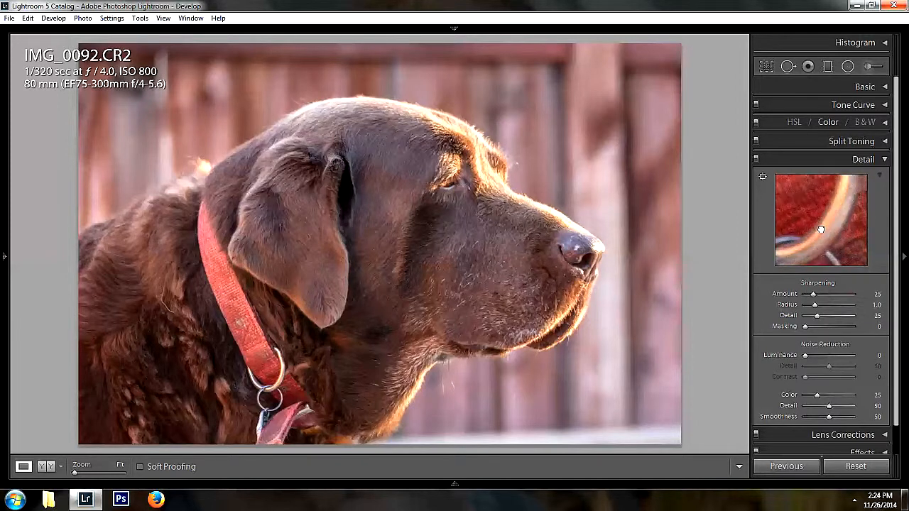
left_click(871, 293)
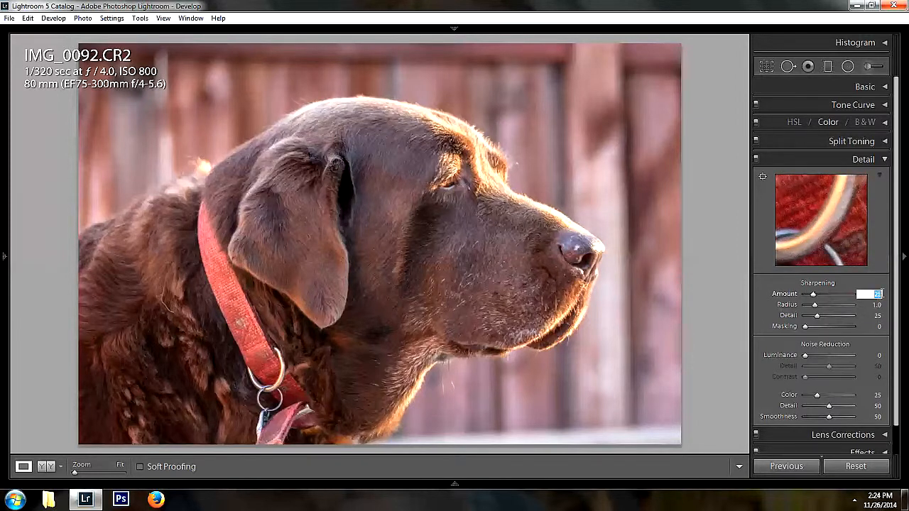
type("1505")
key("Return")
left_click(878, 305)
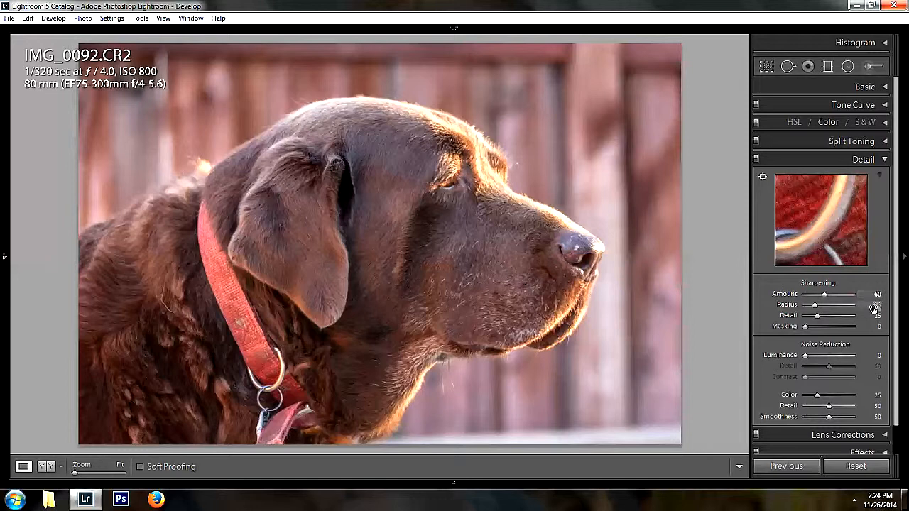
type("1")
key("Return")
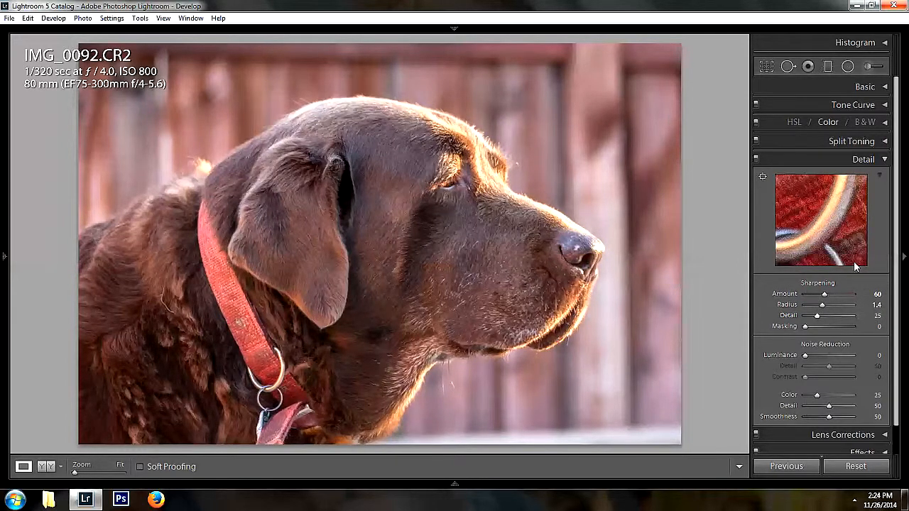
Try a luminance noise reduction of 50, with the detail preview zoomed in on the dog's fur.
left_click(828, 214)
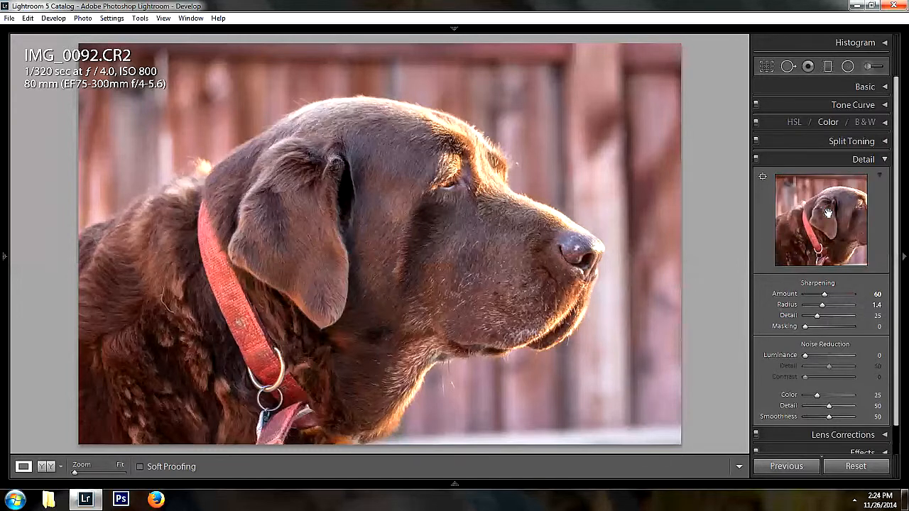
left_click(786, 182)
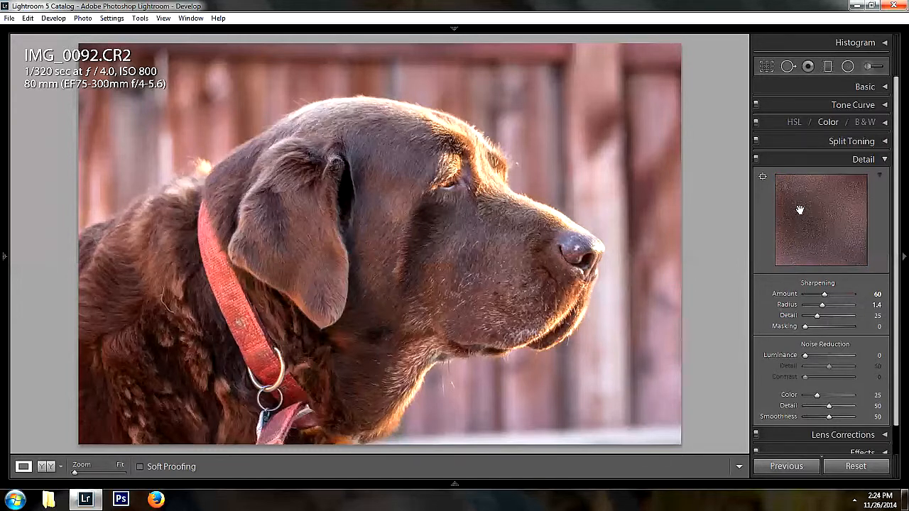
left_click_drag(797, 198, 819, 226)
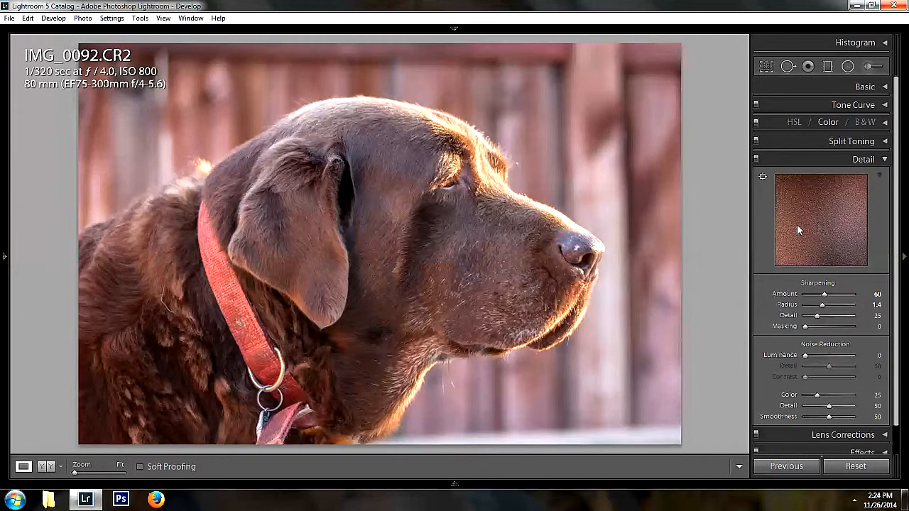
left_click(823, 213)
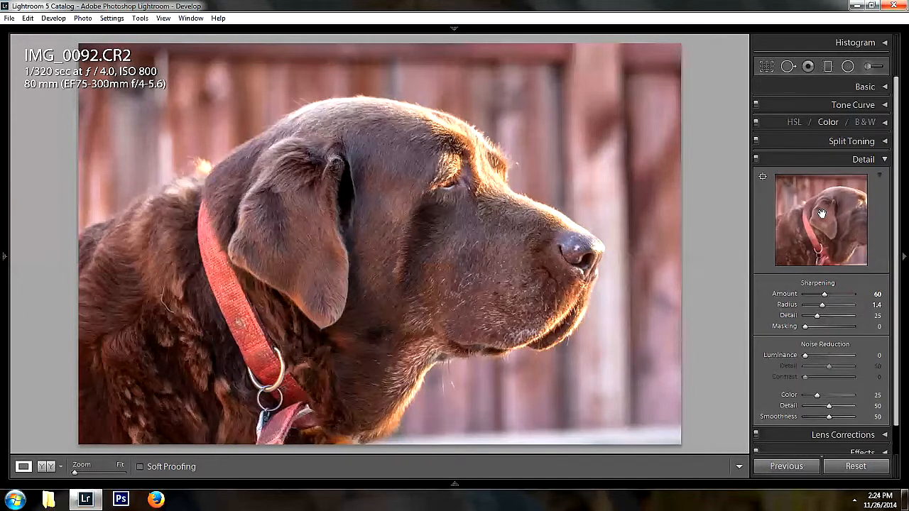
left_click(786, 184)
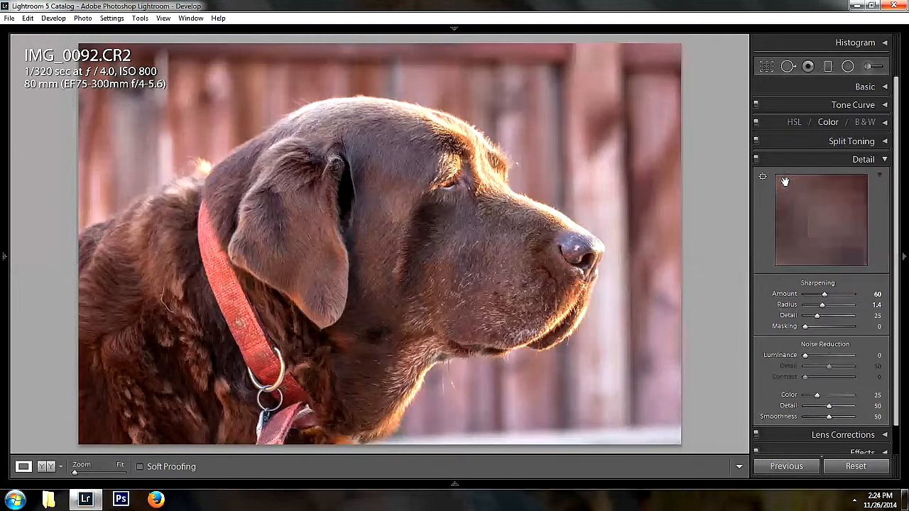
left_click(879, 356)
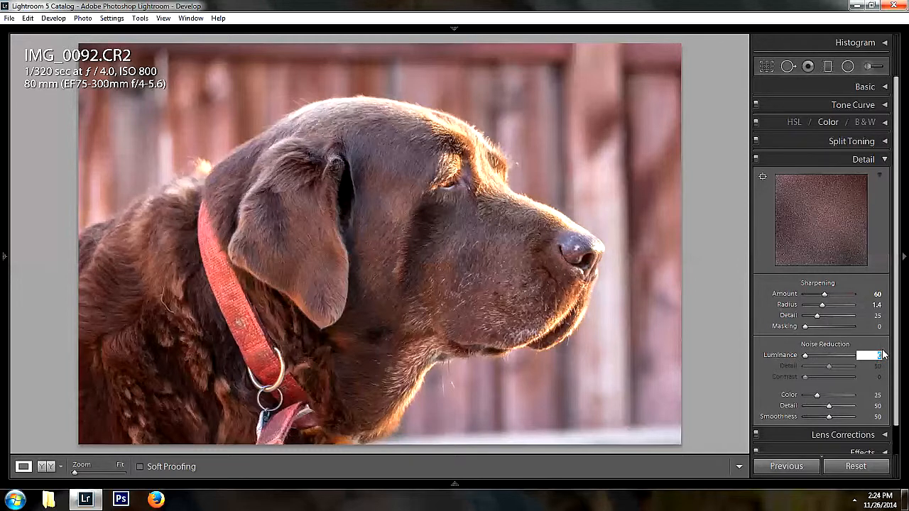
type("50")
key("Return")
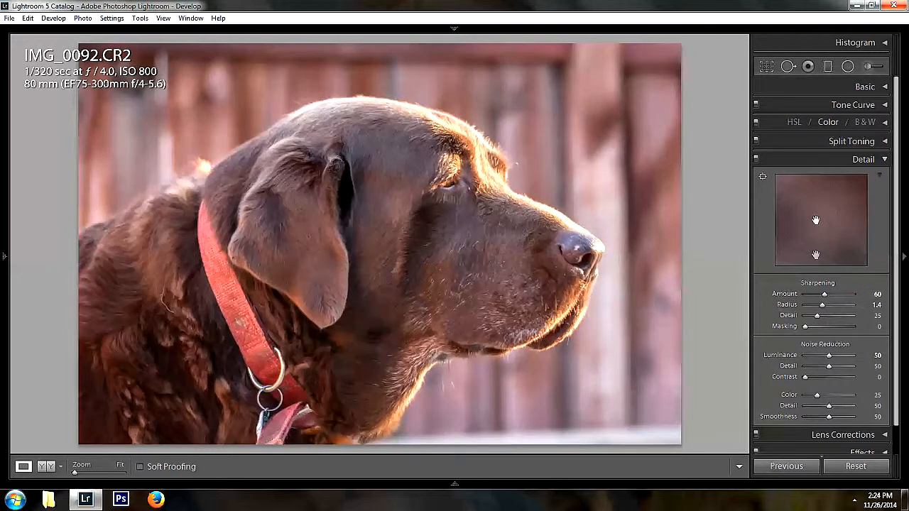
Set the luminance noise reduction's detail to 65 and its luminance amount to 60.
left_click(877, 367)
type("65")
key("Return")
left_click(878, 355)
type("60")
key("Return")
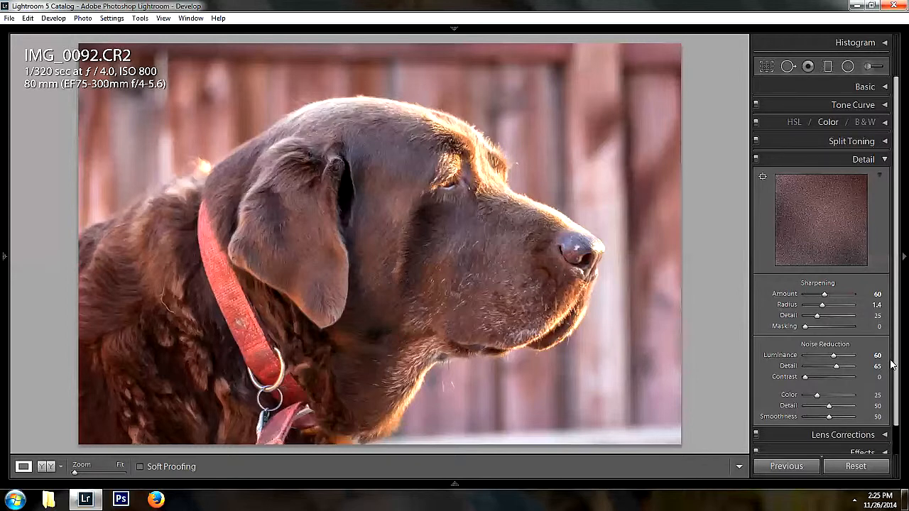
Examine the sharpening and noise reduction at 1:1 around the collar ring and surrounding fur.
left_click_drag(816, 239, 825, 216)
left_click(797, 213)
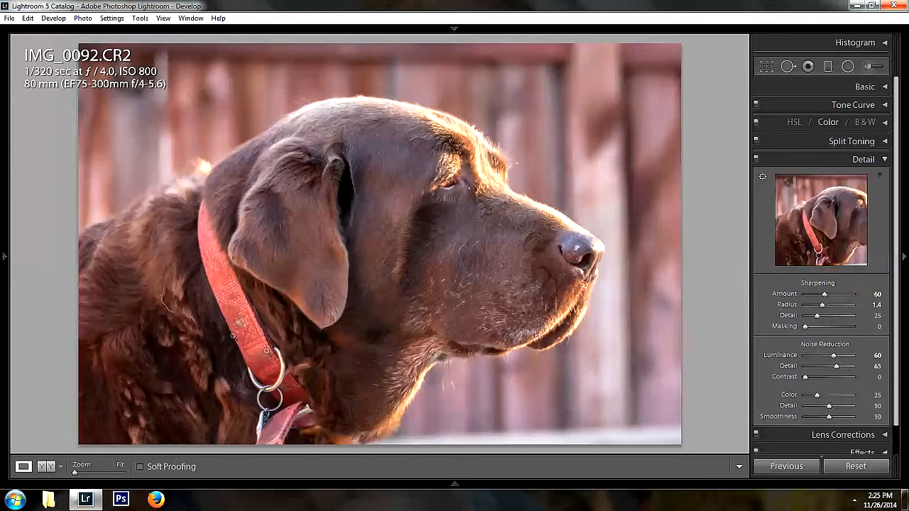
left_click(268, 360)
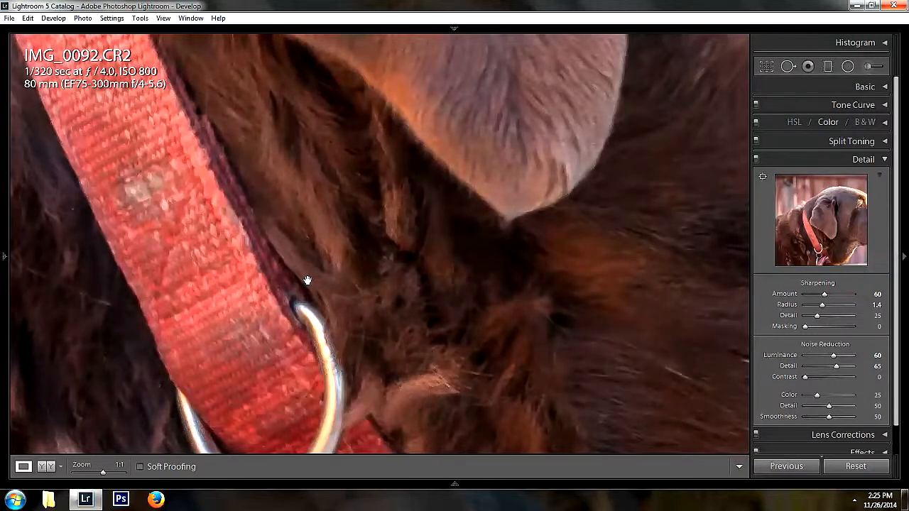
left_click(384, 194)
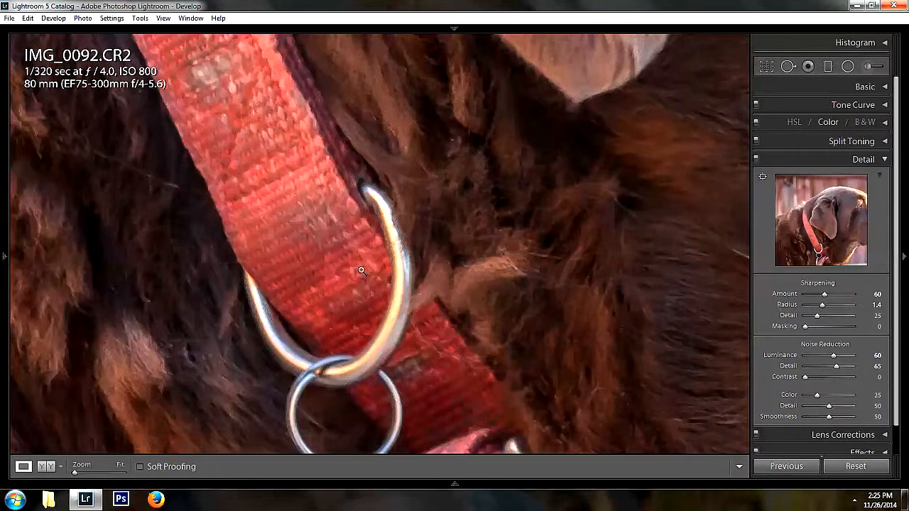
left_click(361, 269)
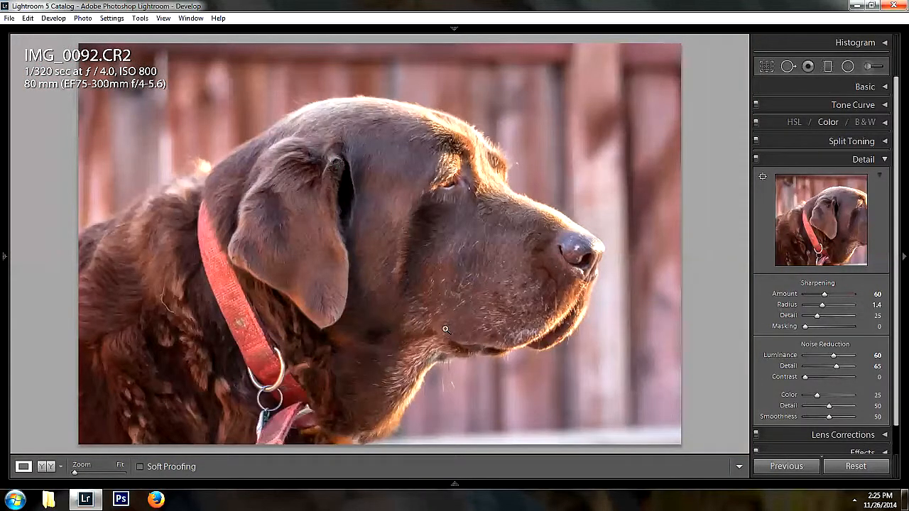
left_click(881, 160)
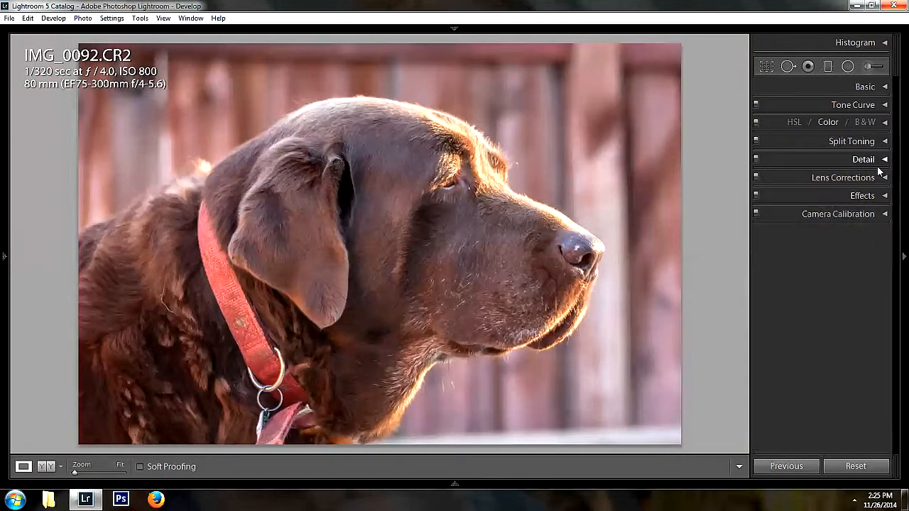
Tone the highlights golden yellow in Split Toning with a hue of 55 and saturation of 100.
left_click(885, 142)
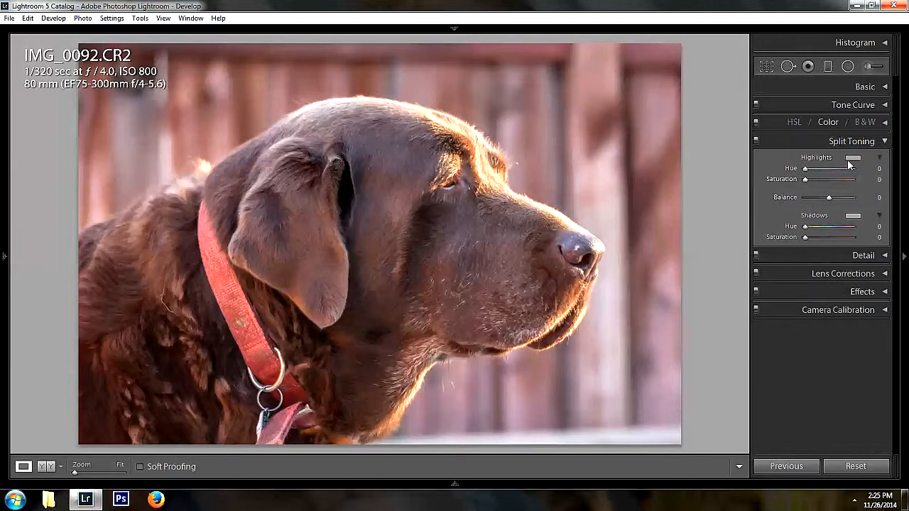
double_click(851, 159)
left_click(851, 159)
left_click_drag(642, 180, 660, 154)
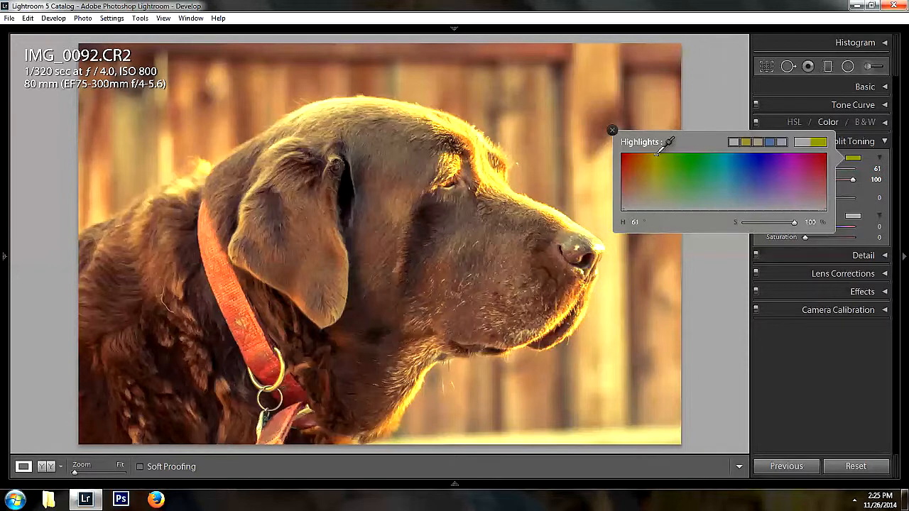
left_click(653, 152)
left_click(613, 131)
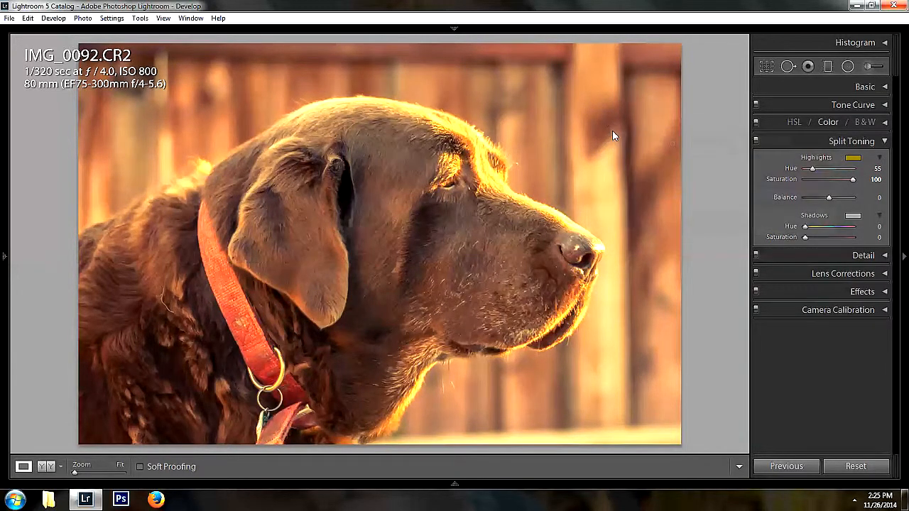
Tone the shadows light blue in Split Toning with a hue of 199 and saturation of 29.
left_click(852, 216)
mouse_move(767, 248)
left_mouse_down()
mouse_move(689, 257)
mouse_move(704, 244)
mouse_move(715, 257)
left_mouse_up()
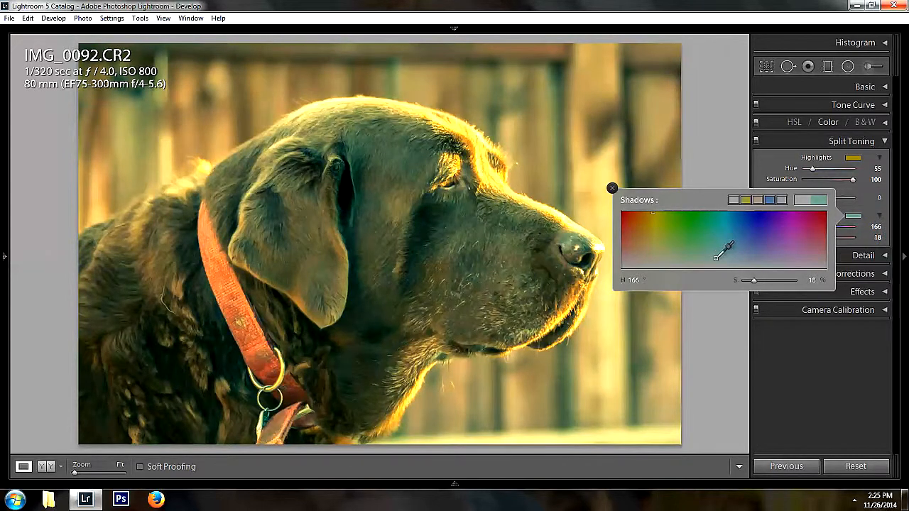
mouse_move(716, 257)
left_mouse_down()
mouse_move(794, 257)
mouse_move(734, 251)
left_mouse_up()
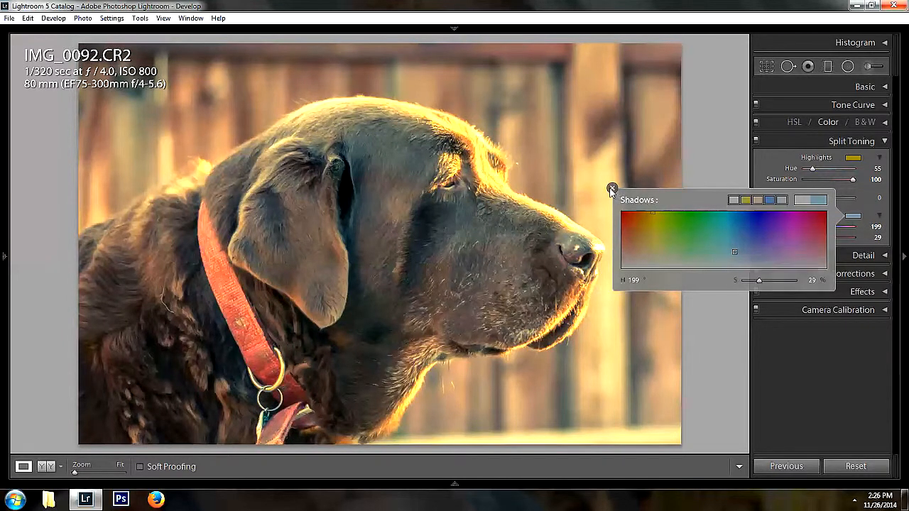
left_click(612, 188)
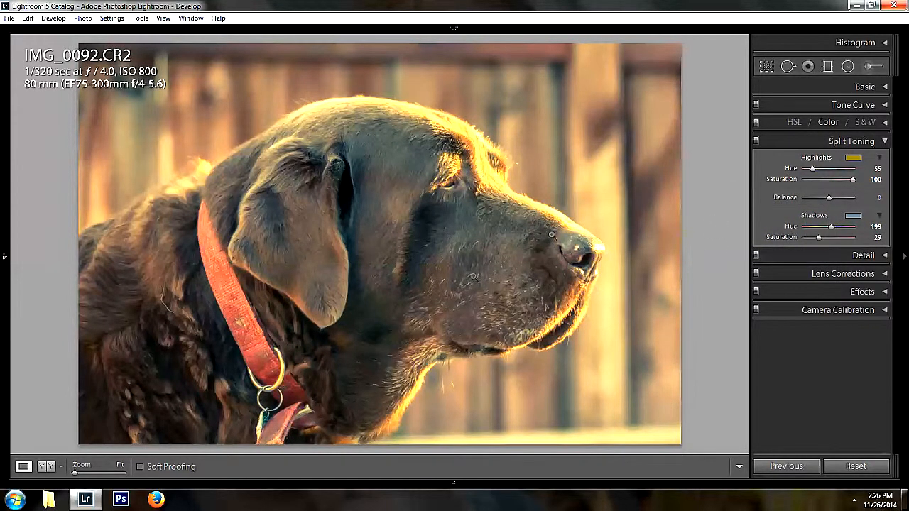
Try a split toning balance of +60 and reset it.
mouse_move(827, 198)
left_mouse_down()
mouse_move(800, 198)
mouse_move(888, 202)
mouse_move(839, 202)
left_mouse_up()
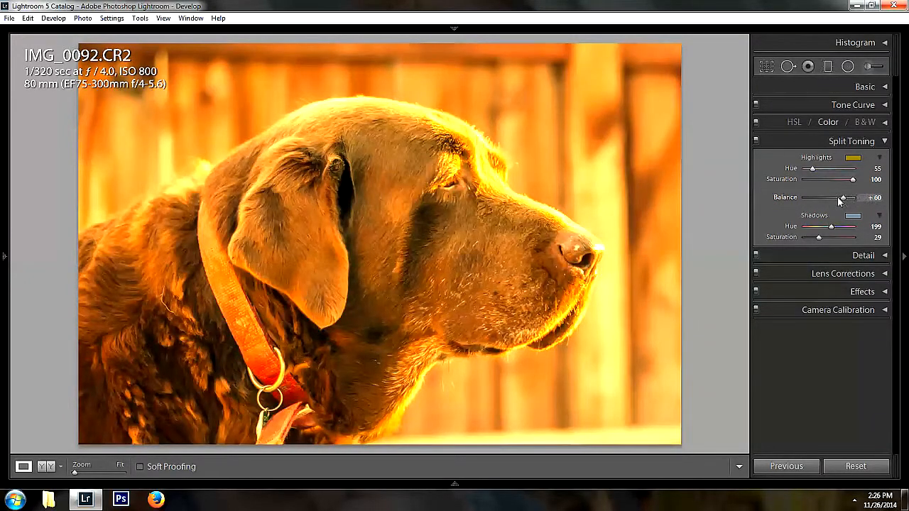
double_click(838, 199)
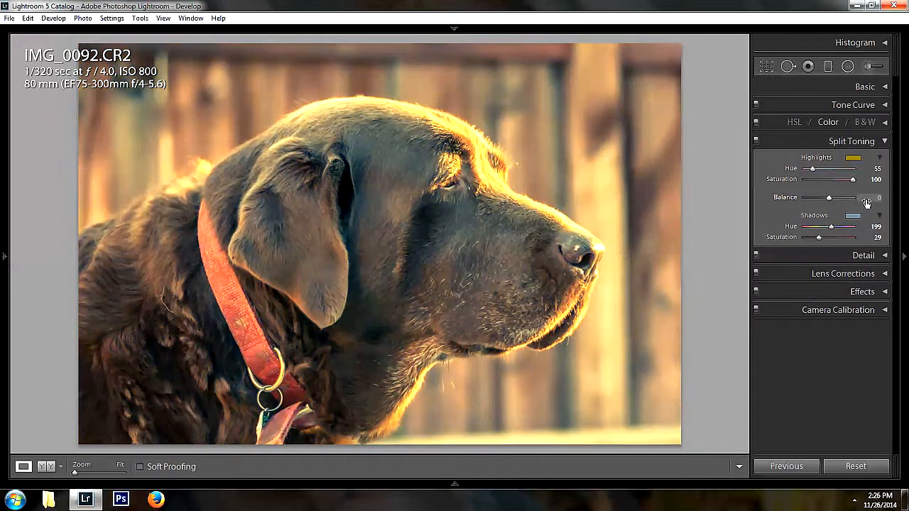
left_click(883, 142)
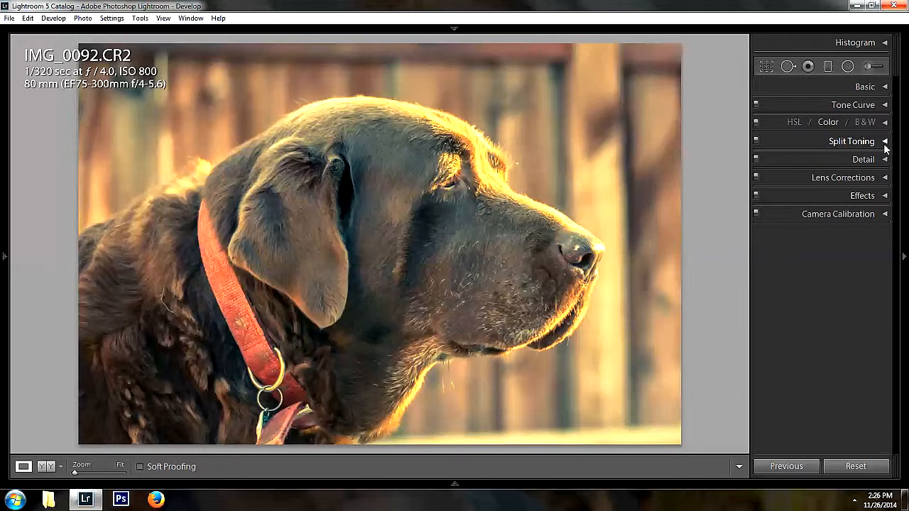
Darken the photo's edges with a Highlight Priority post-crop vignette amount of -31.
left_click(884, 195)
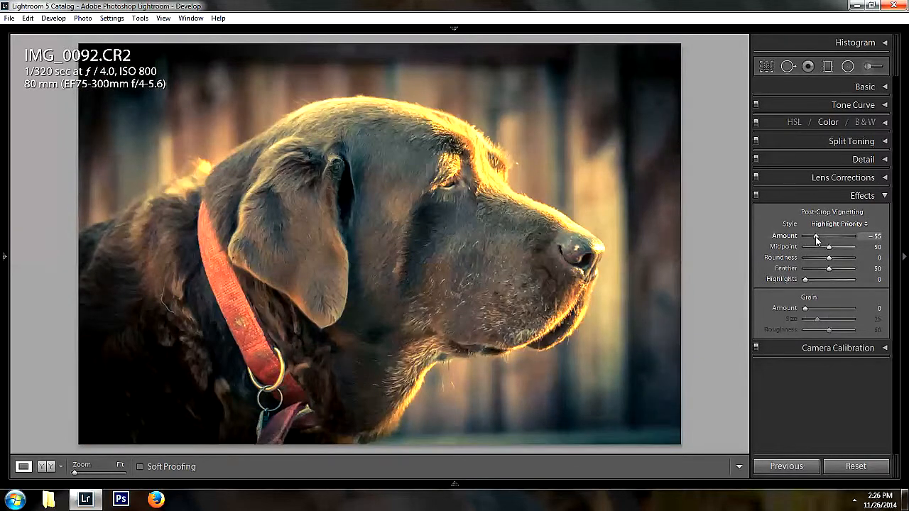
mouse_move(815, 237)
left_mouse_down()
mouse_move(891, 241)
mouse_move(821, 240)
left_mouse_up()
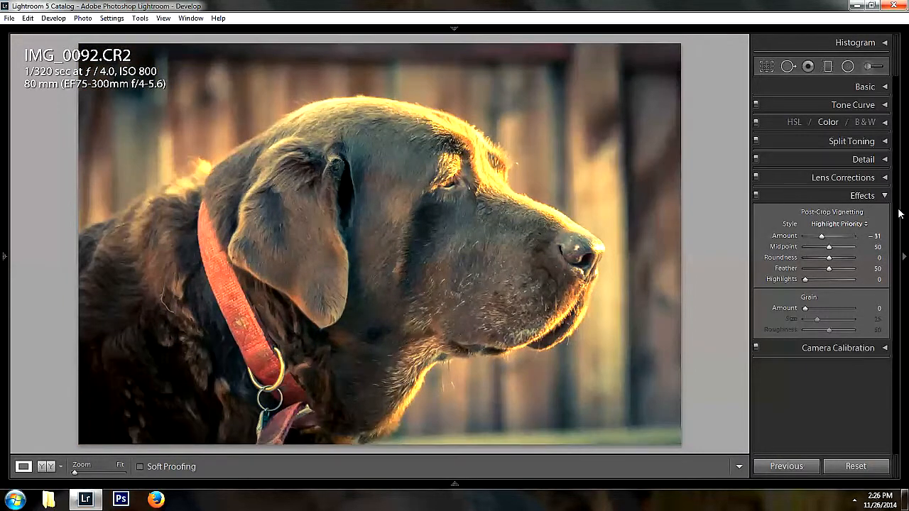
left_click(884, 196)
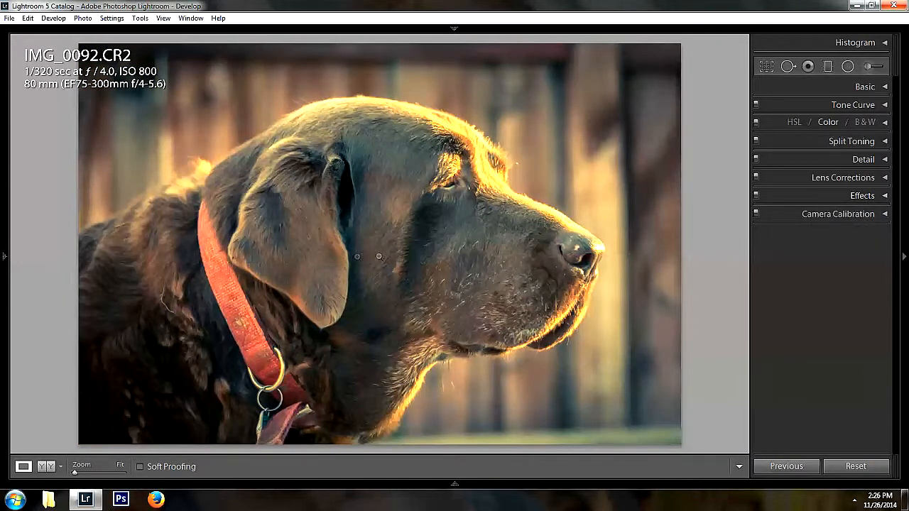
Remove the stray light hair on the dog's shoulder with a size 75 Heal spot removal stroke.
left_click(160, 306)
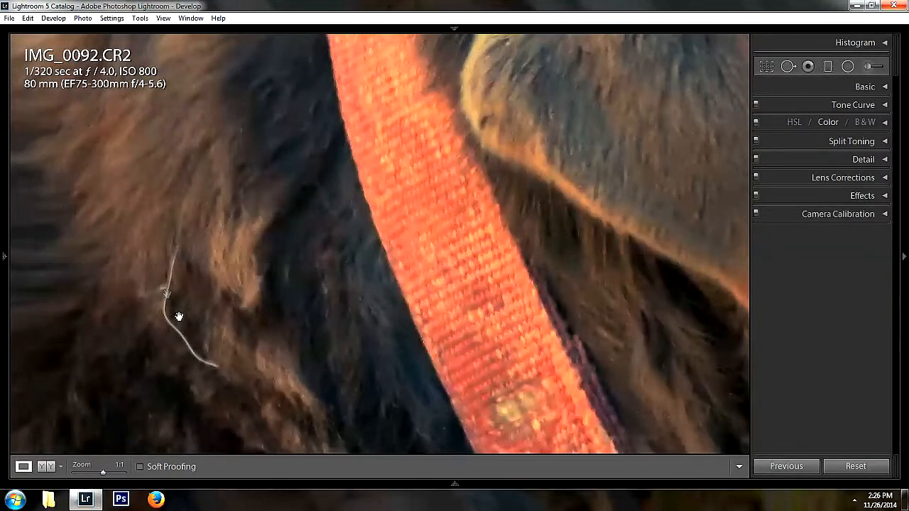
left_click(179, 316)
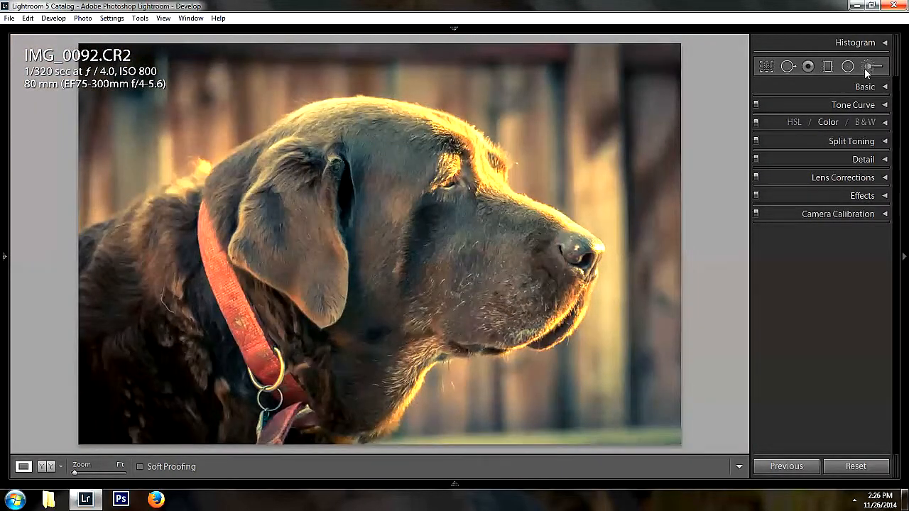
left_click(866, 67)
left_click(808, 66)
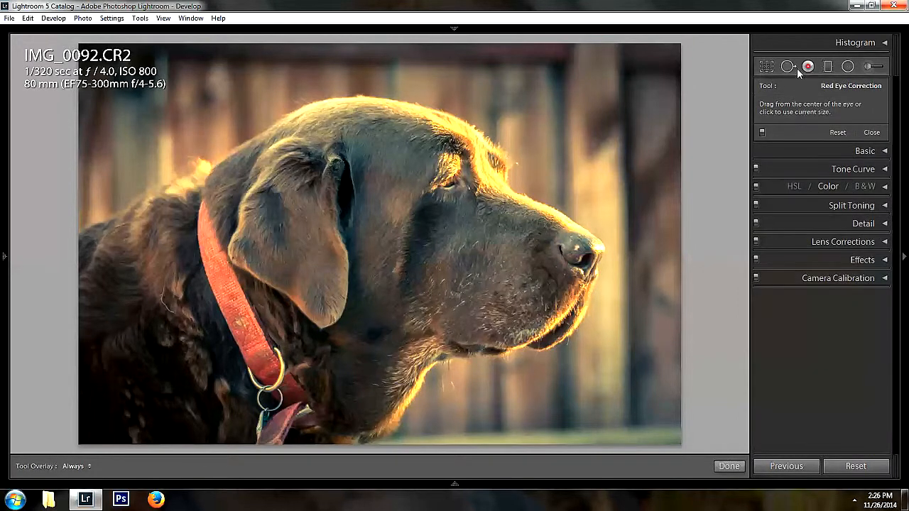
left_click(788, 67)
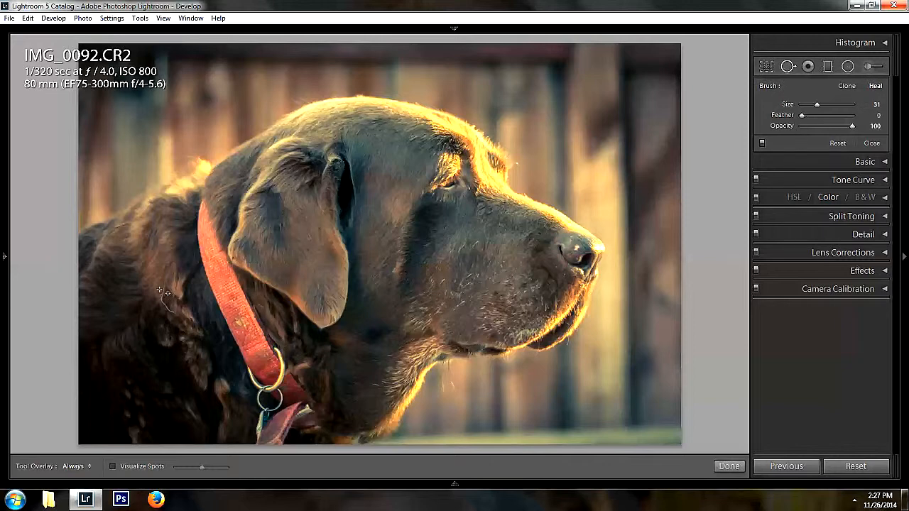
scroll(164, 282, "up", 5)
left_click_drag(164, 282, 169, 305)
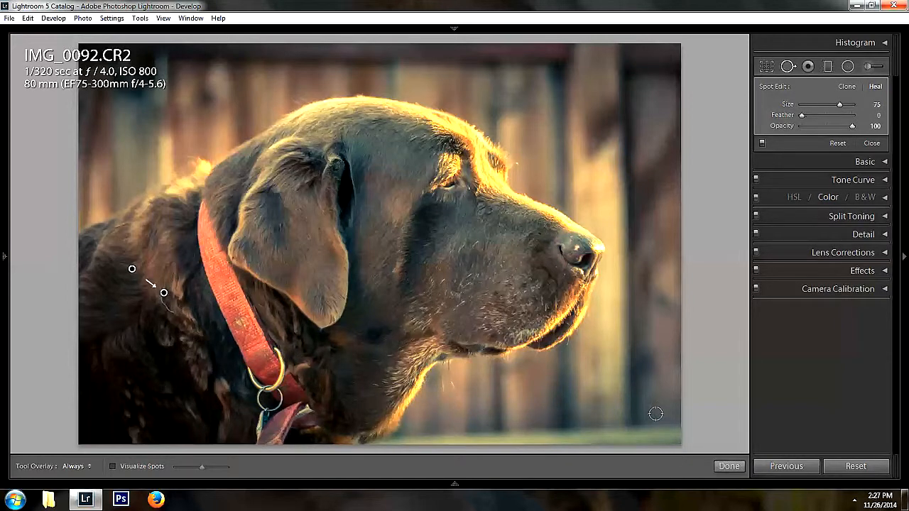
left_click(728, 467)
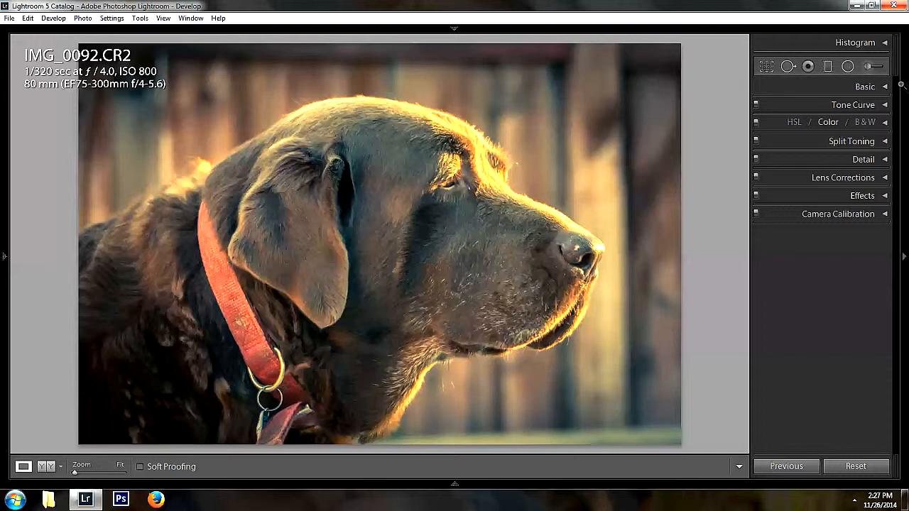
Paint an Adjustment Brush mask over the dog's eye with a brush size of 12 and show the selected mask overlay.
left_click(870, 67)
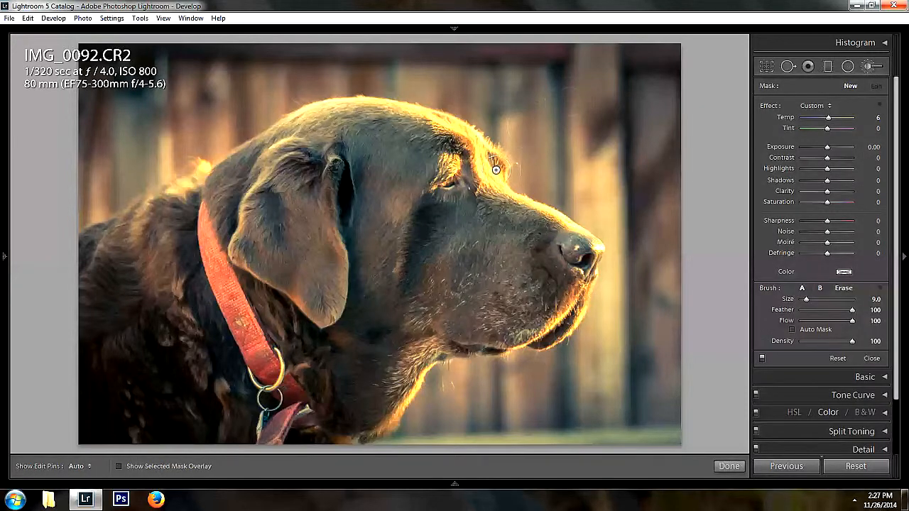
key("ctrl+equal")
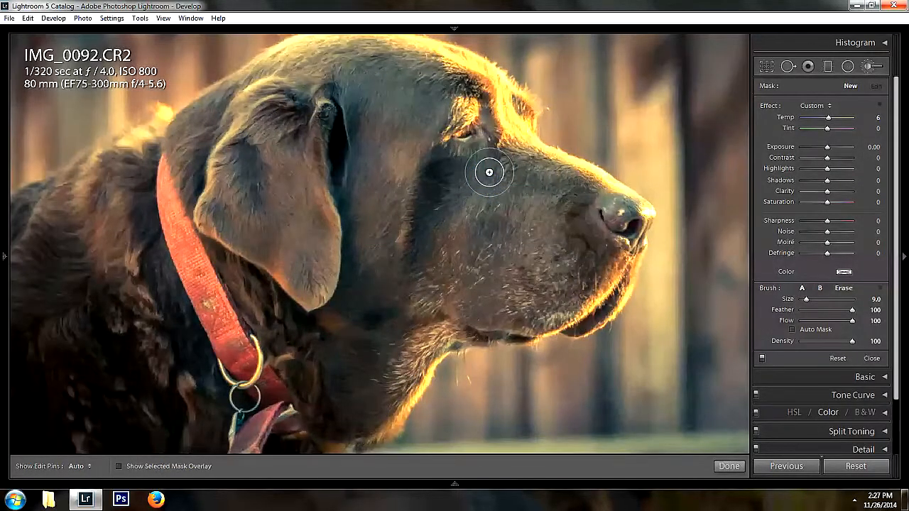
scroll(490, 172, "up", 3)
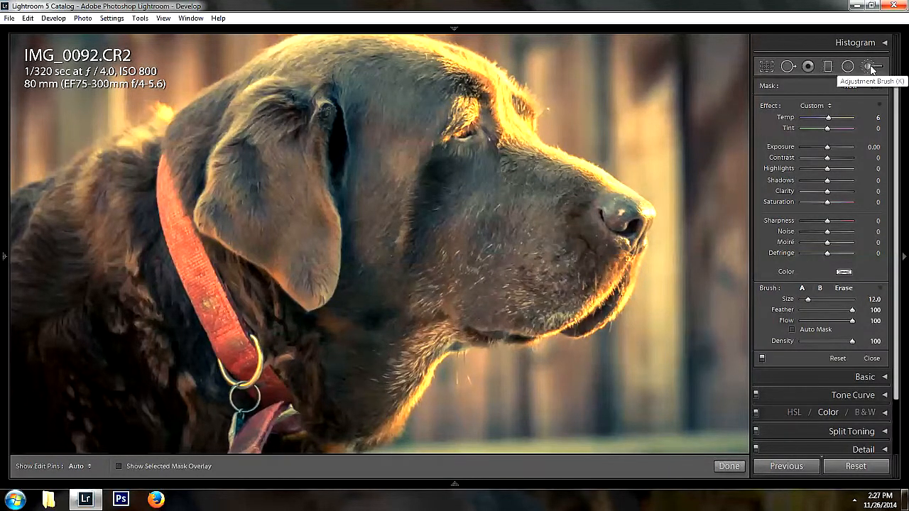
left_click(462, 133)
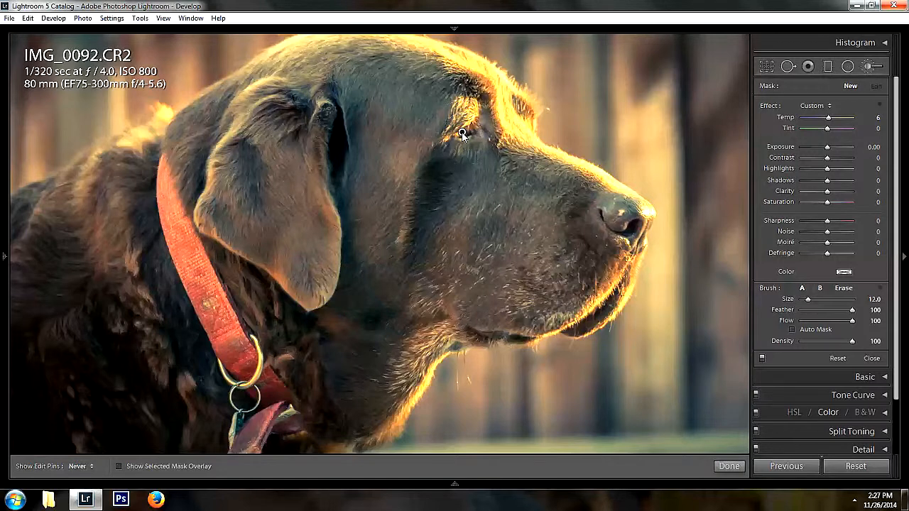
left_click(138, 471)
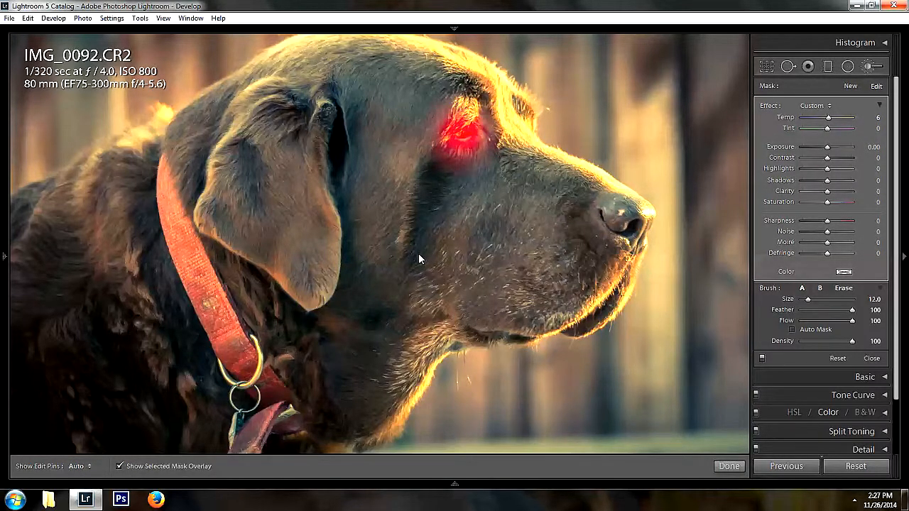
Try a brush exposure of 1.42 on the dog's eye and reset it.
mouse_move(827, 147)
left_mouse_down()
mouse_move(820, 150)
mouse_move(837, 149)
left_mouse_up()
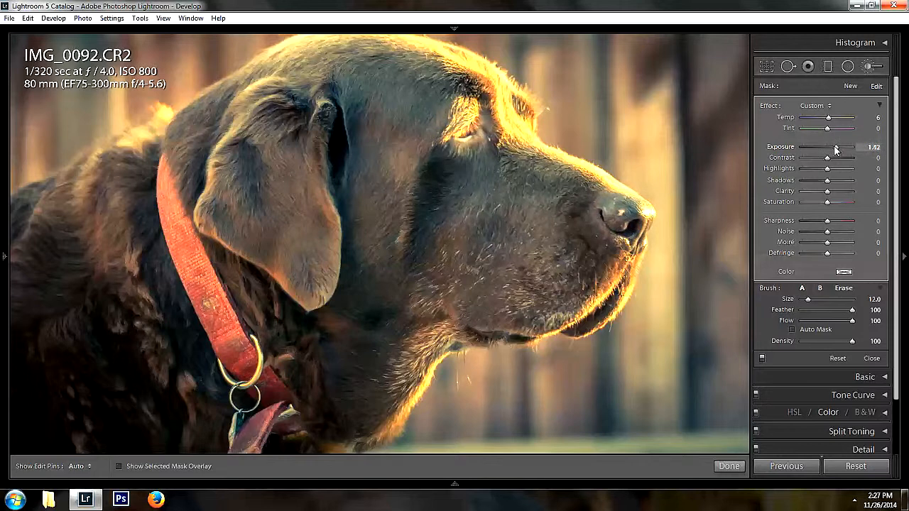
double_click(836, 150)
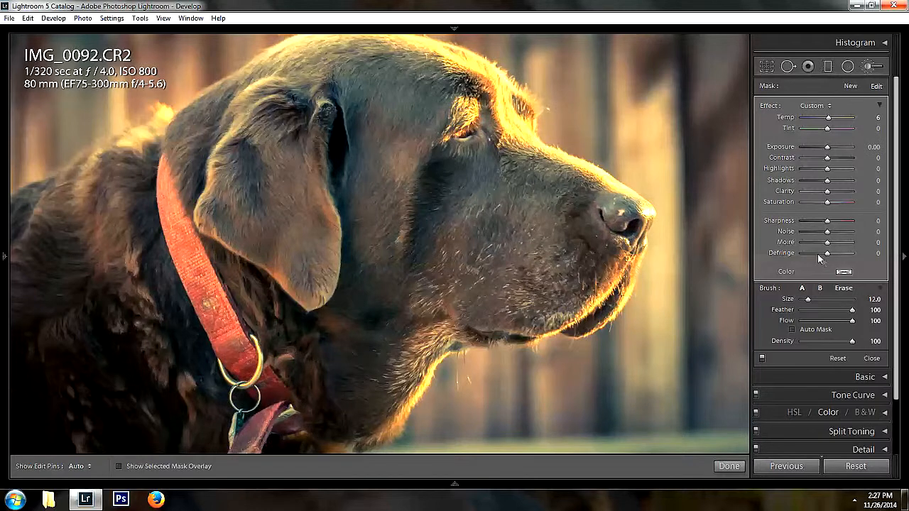
Tint the brushed eye area yellow with a hue of 54 and saturation of 77.
left_click(844, 272)
mouse_move(664, 271)
left_mouse_down()
mouse_move(644, 271)
mouse_move(655, 262)
mouse_move(649, 269)
left_mouse_up()
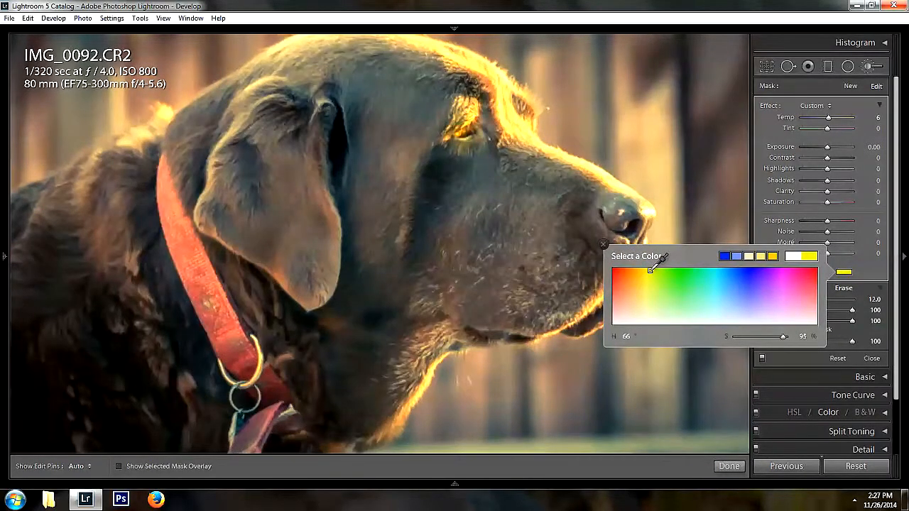
left_click(602, 246)
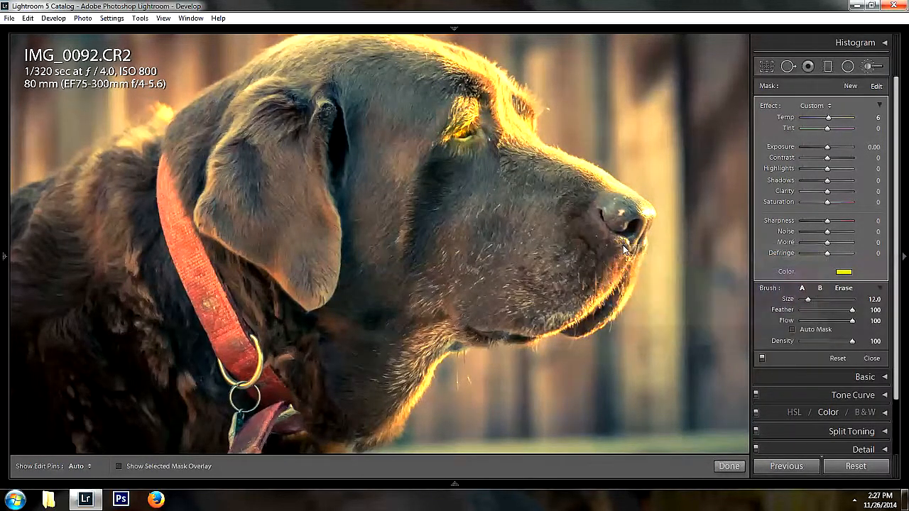
left_click(844, 272)
left_click_drag(649, 271, 643, 280)
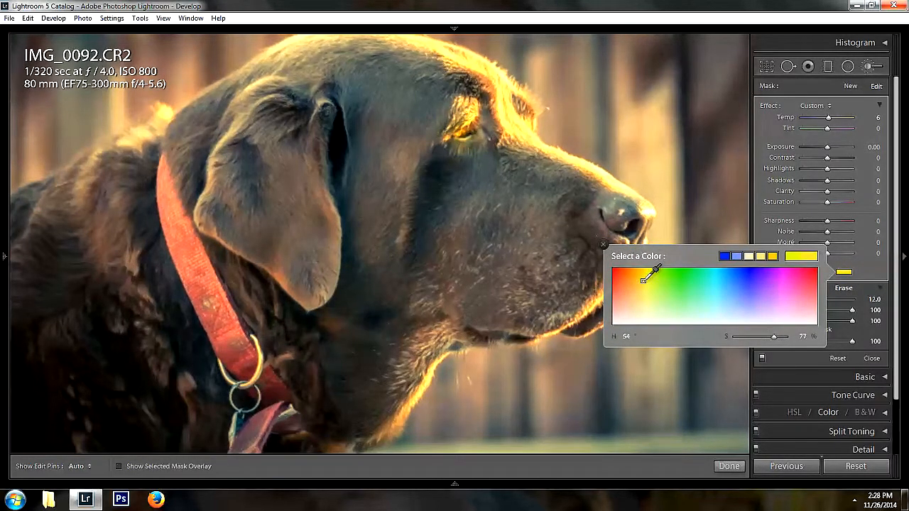
left_click(603, 245)
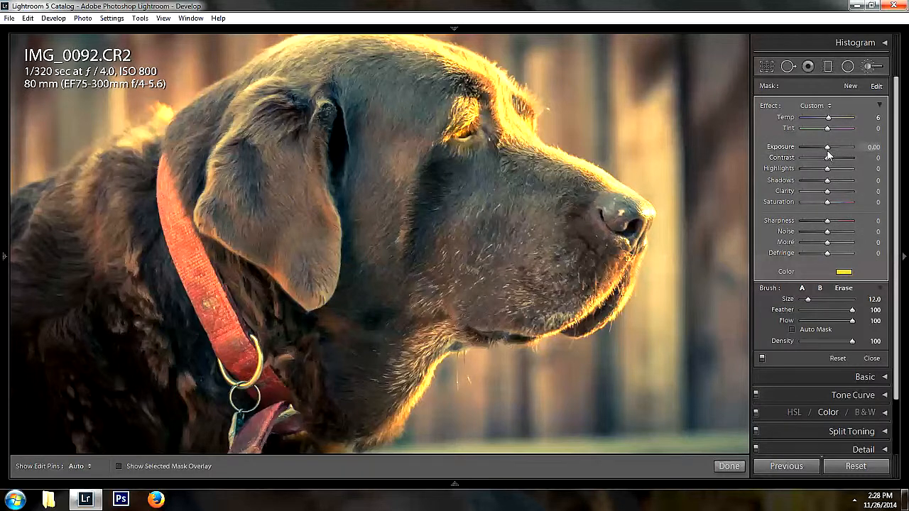
Lower the eye brush exposure to -0.40 and close the Adjustment Brush.
left_click_drag(828, 149, 826, 150)
key("Down")
key("Down")
key("Down")
key("Down")
key("Down")
key("Down")
key("Down")
key("Down")
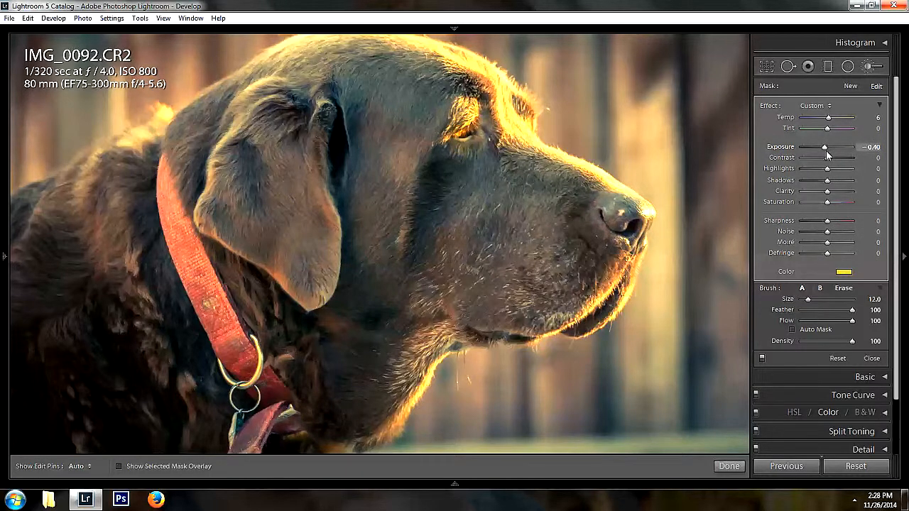
left_click(870, 68)
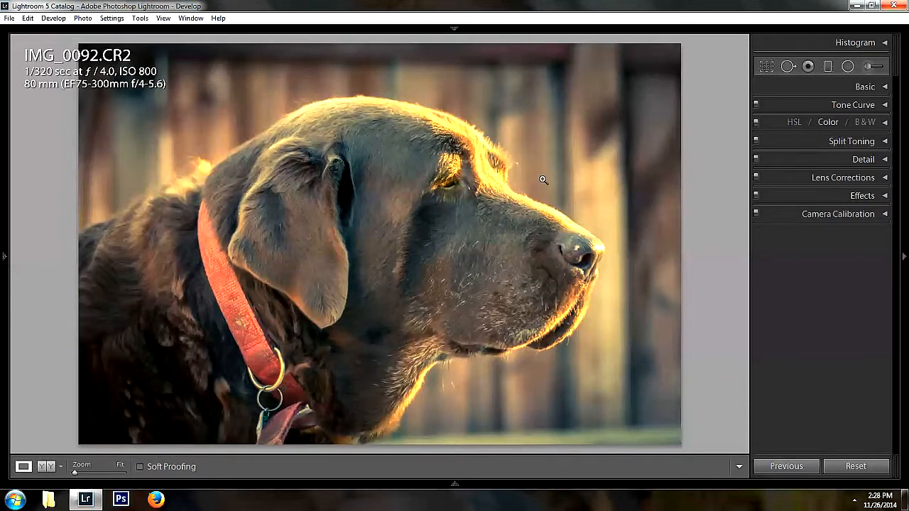
Reopen the Adjustment Brush and delete the brush adjustment on the dog's eye.
left_click(867, 66)
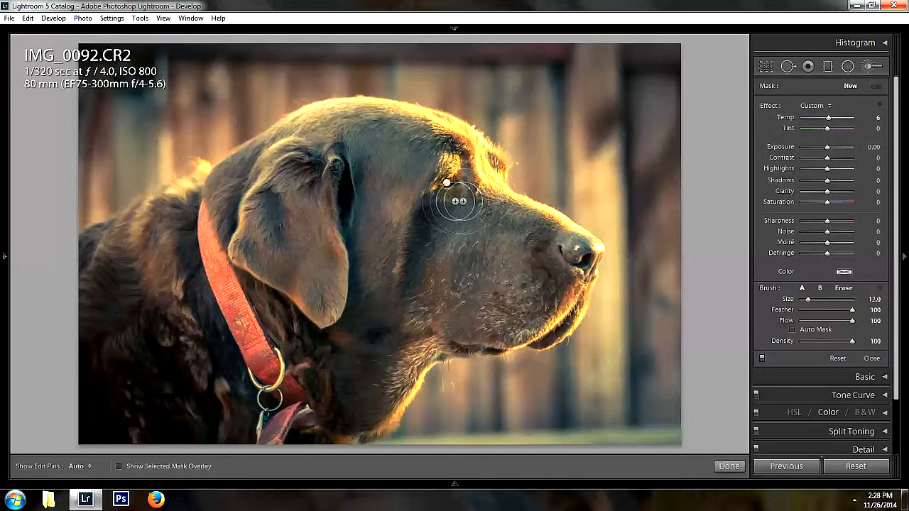
left_click(445, 182)
left_click(445, 182)
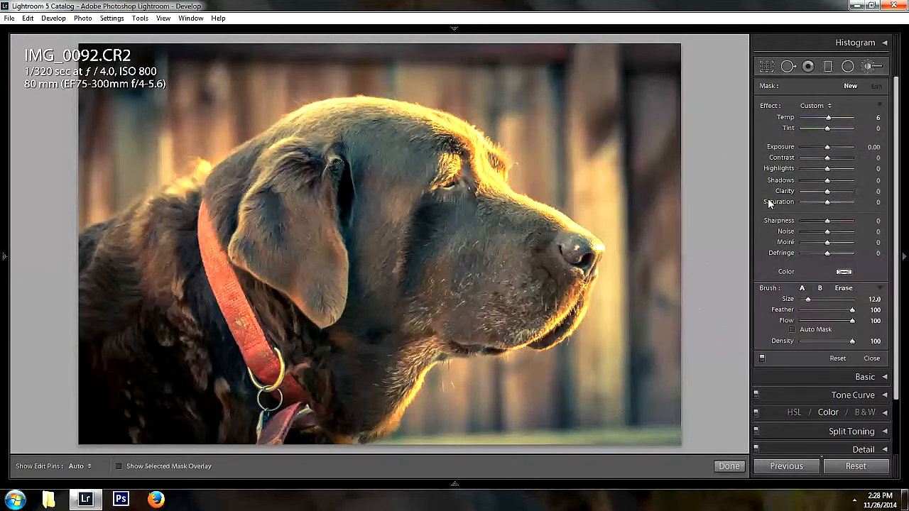
Compare the original and edited photo side by side in Before & After view and finish the brush session.
key("y")
key("7")
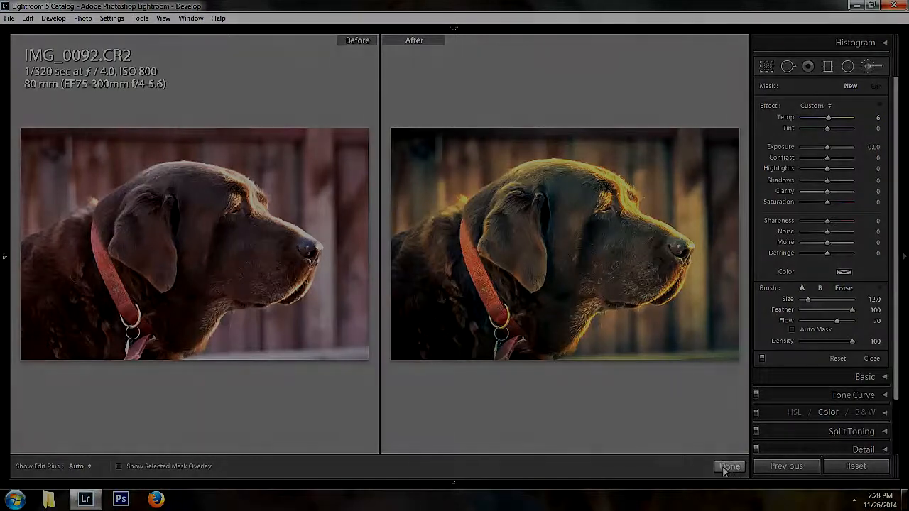
left_click(725, 468)
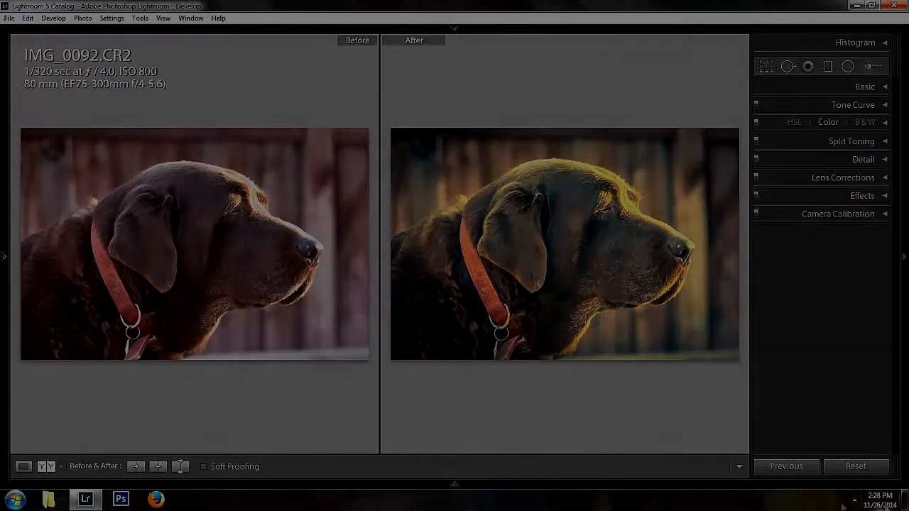
left_click(854, 500)
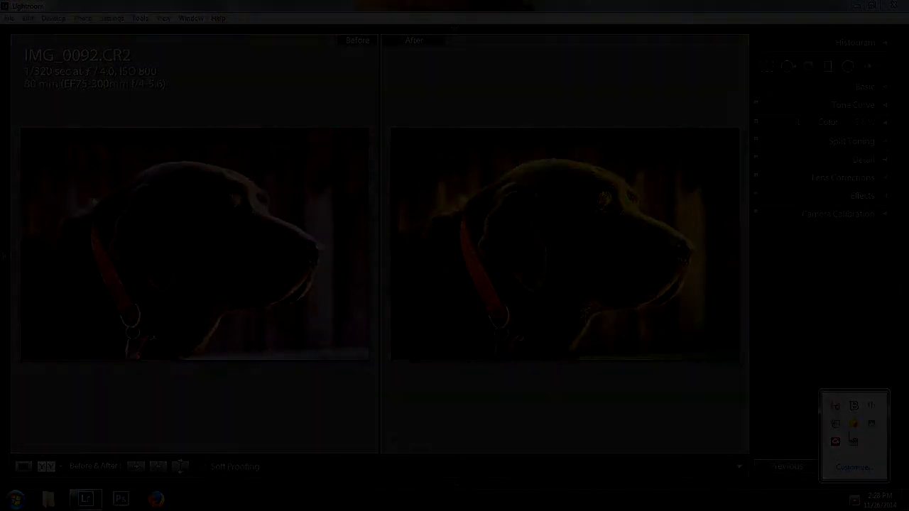